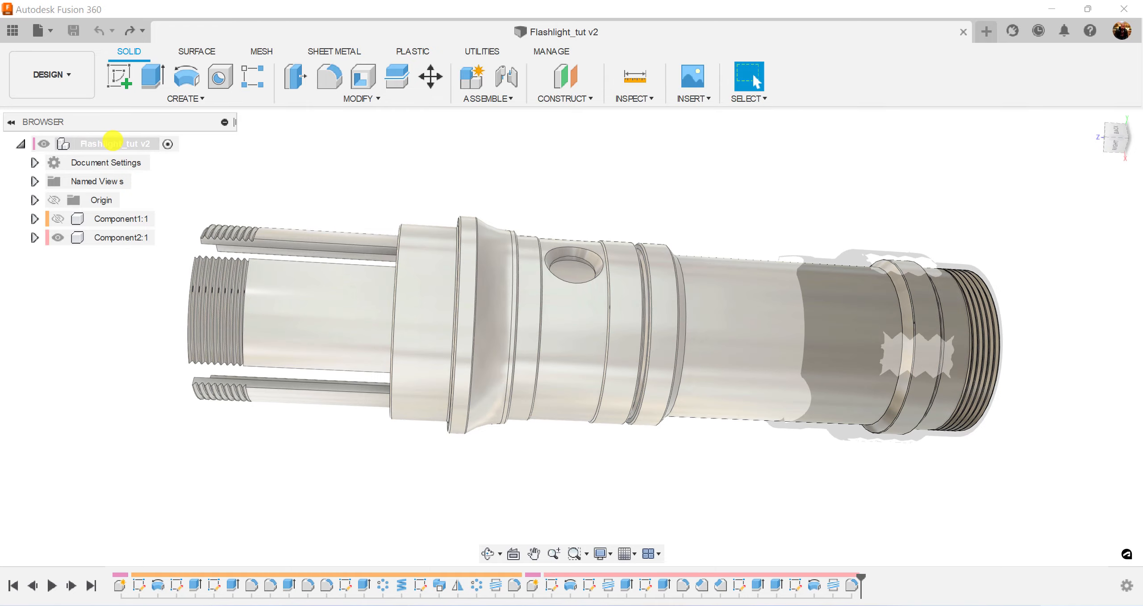
Step: Create a new empty component in the flashlight assembly
right_click(121, 143)
left_click(152, 154)
left_click(1066, 420)
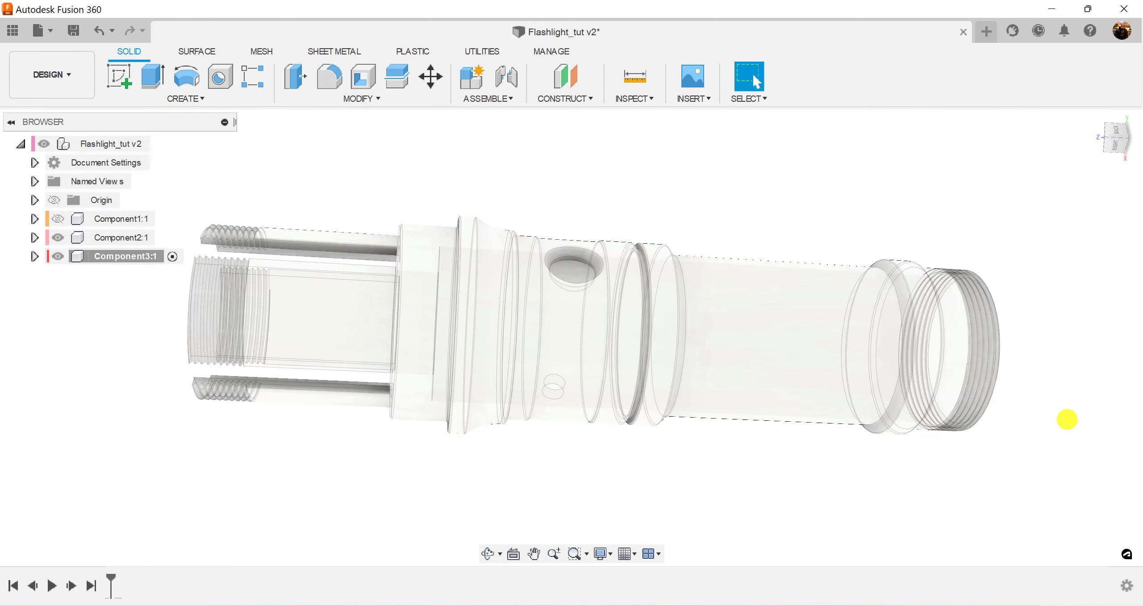
Step: Start a sketch on the planar face inside the flashlight body, behind the slotted threaded end
mouse_move(1046, 281)
middle_mouse_down("shift")
mouse_move(768, 153)
mouse_move(380, 127)
middle_mouse_up("shift")
left_click(120, 83)
scroll(452, 232, "up", 3)
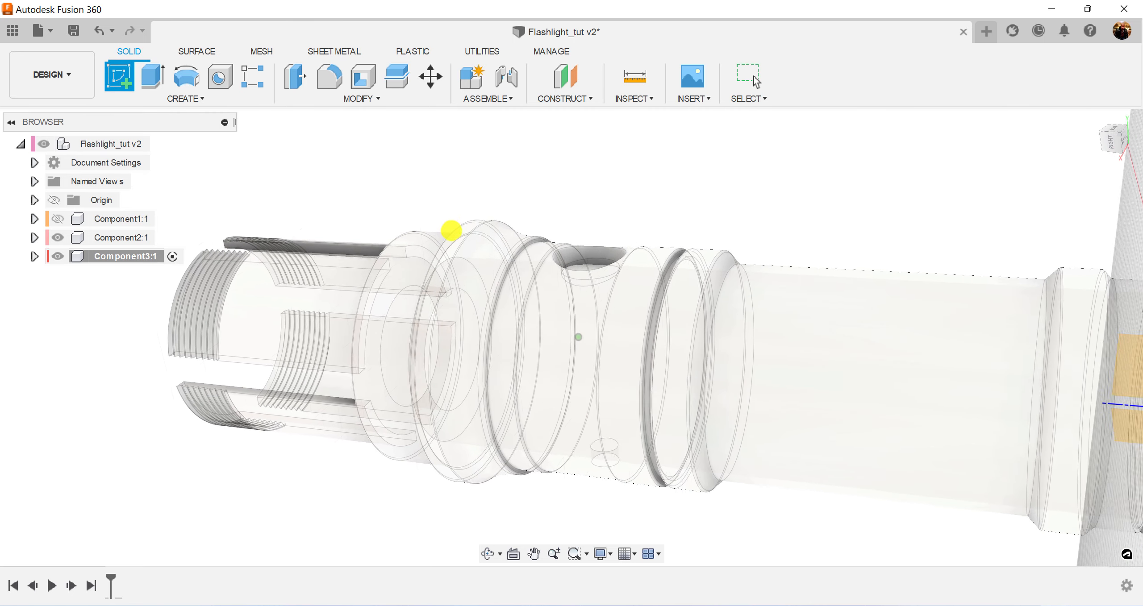
left_click(466, 275)
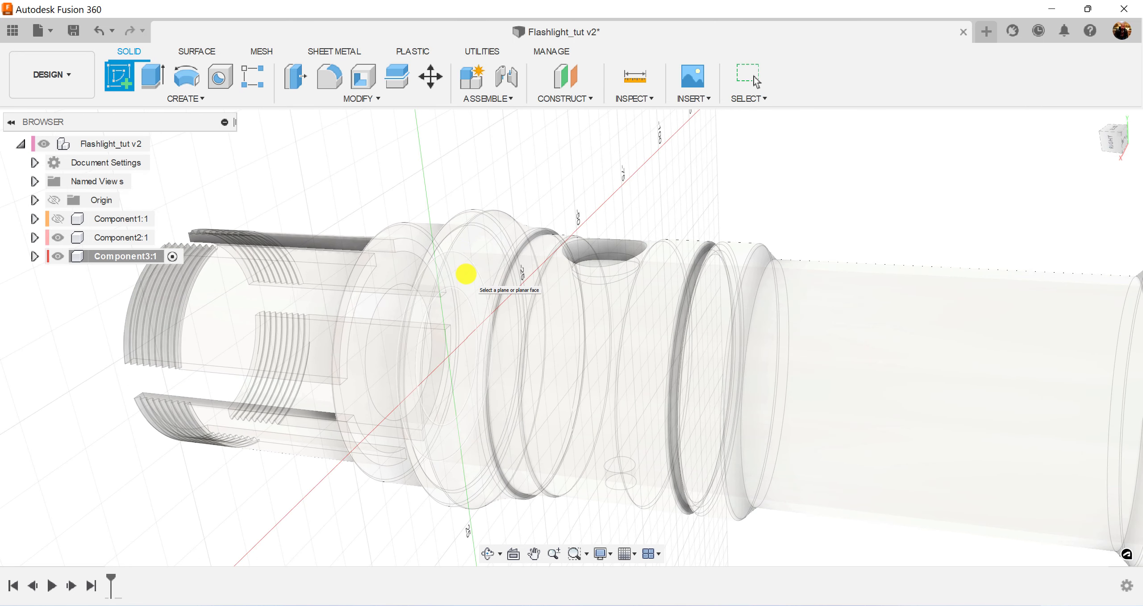
Step: Draw a 27 mm diameter circle centred on the sketch origin
scroll(758, 343, "up", 4)
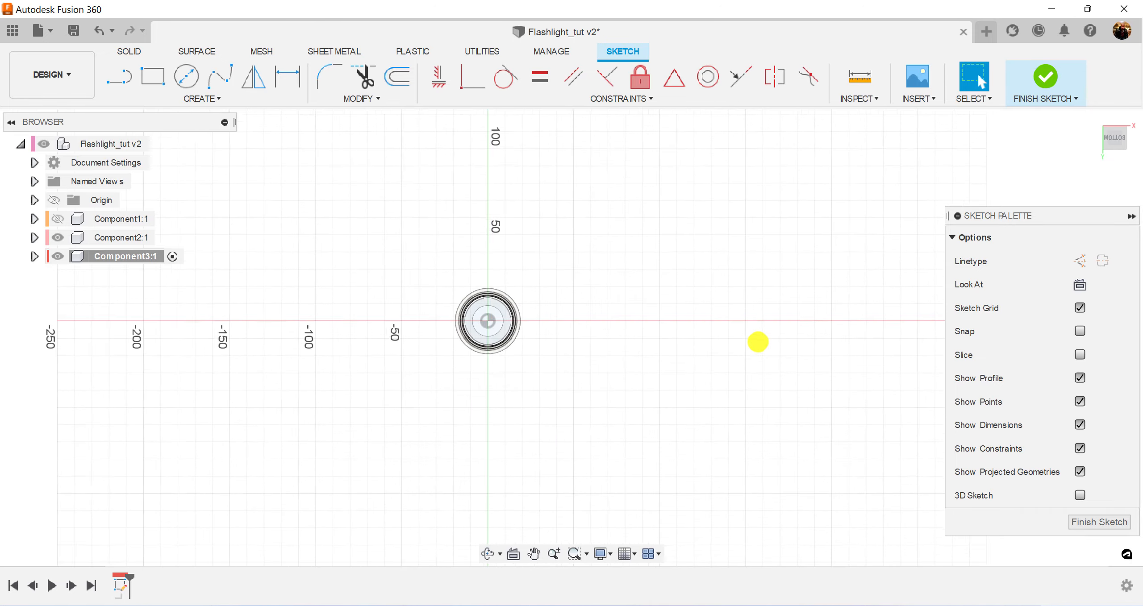
middle_click_drag(663, 294, 776, 300)
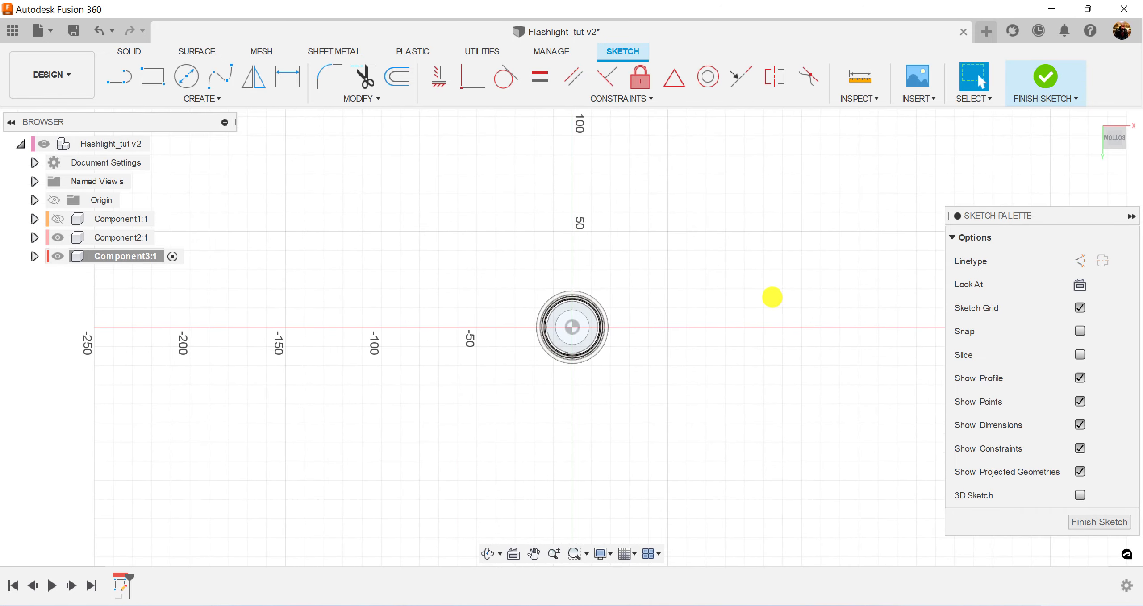
scroll(771, 298, "up", 5)
left_click(186, 77)
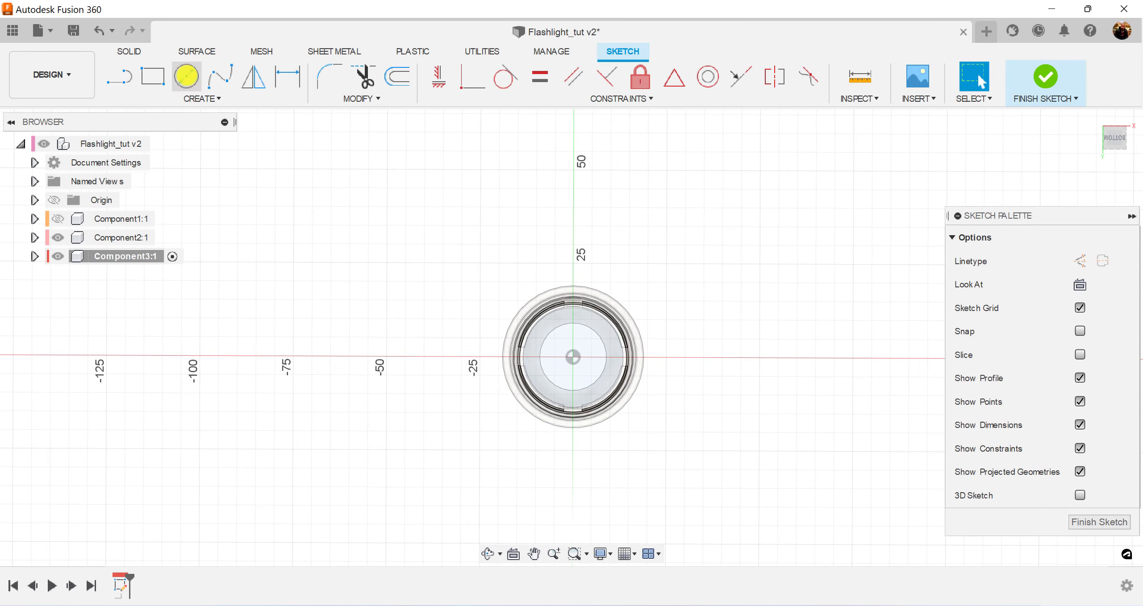
left_click(574, 358)
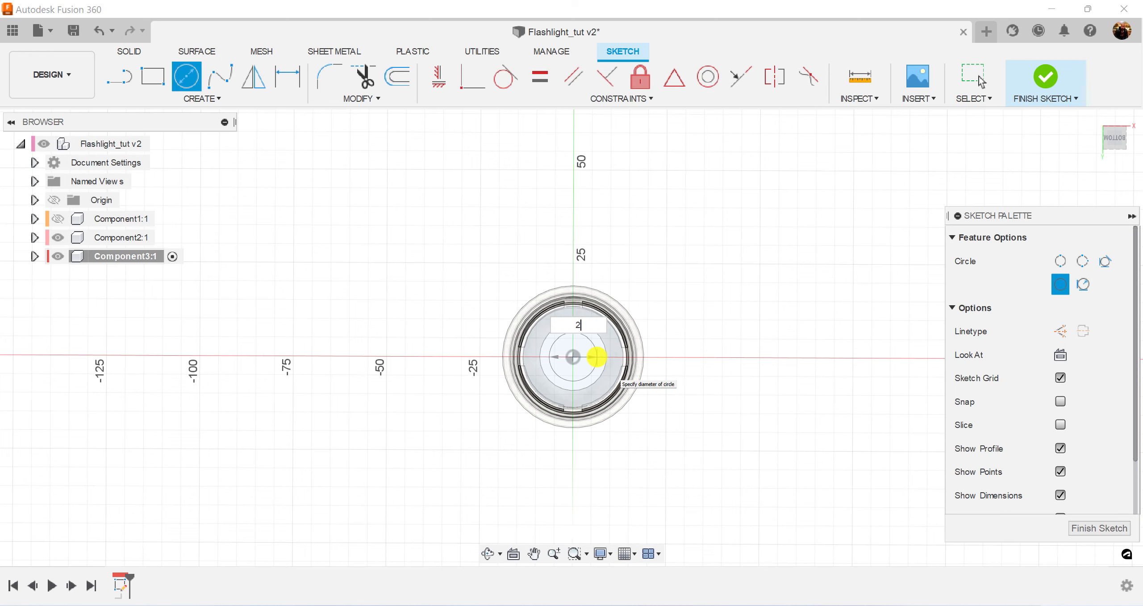
key("Return")
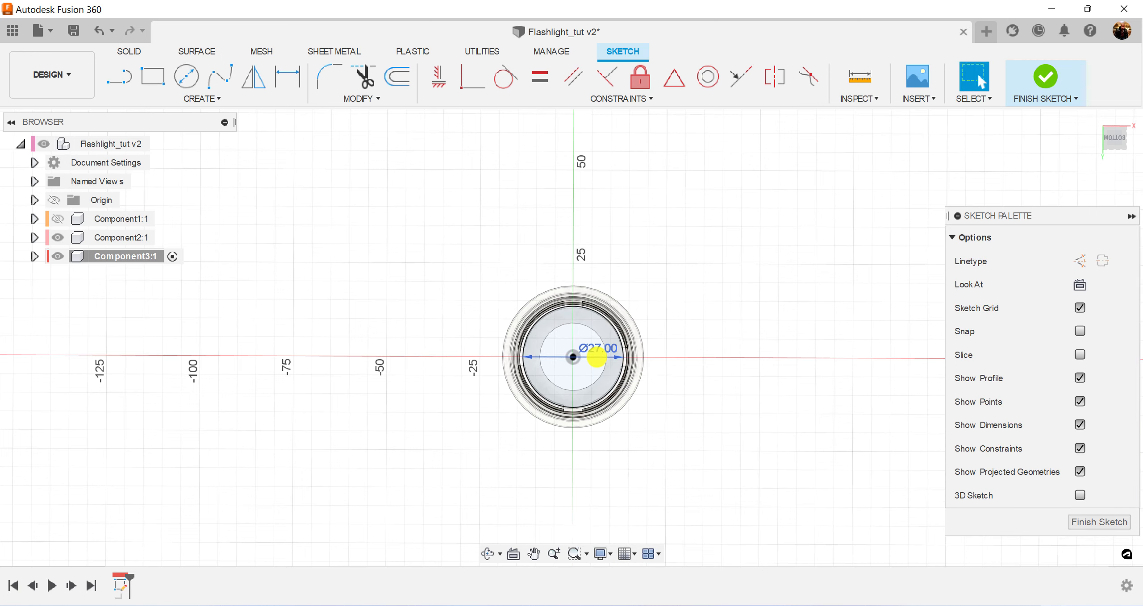
Step: Hide Component2 and extrude both circular profiles 35 mm as a new body
left_click(57, 237)
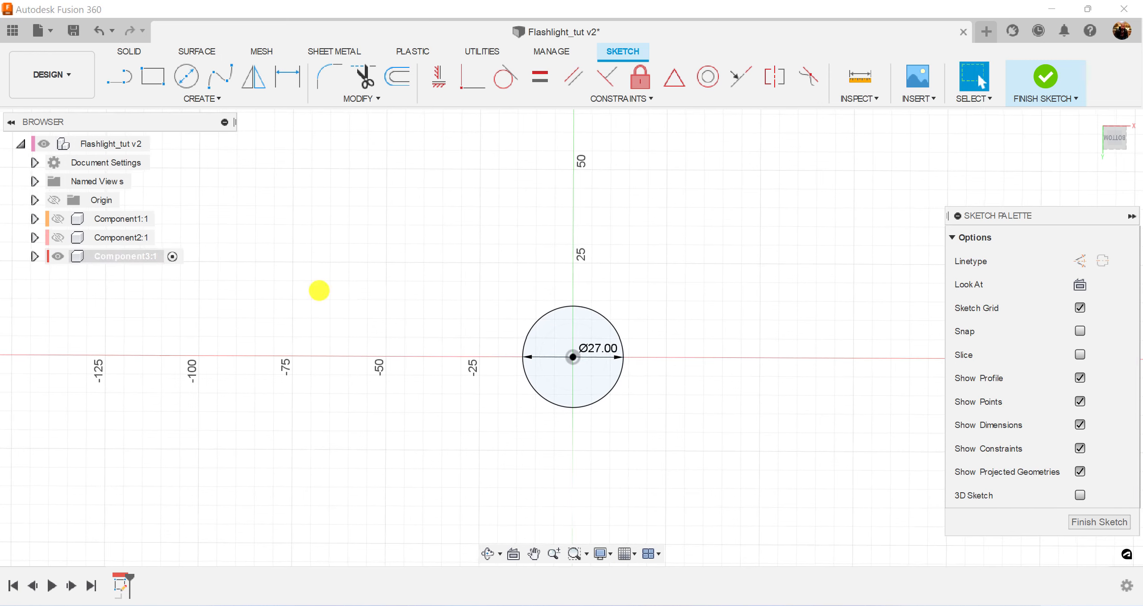
mouse_move(523, 324)
middle_mouse_down("shift")
mouse_move(635, 290)
mouse_move(512, 257)
middle_mouse_up("shift")
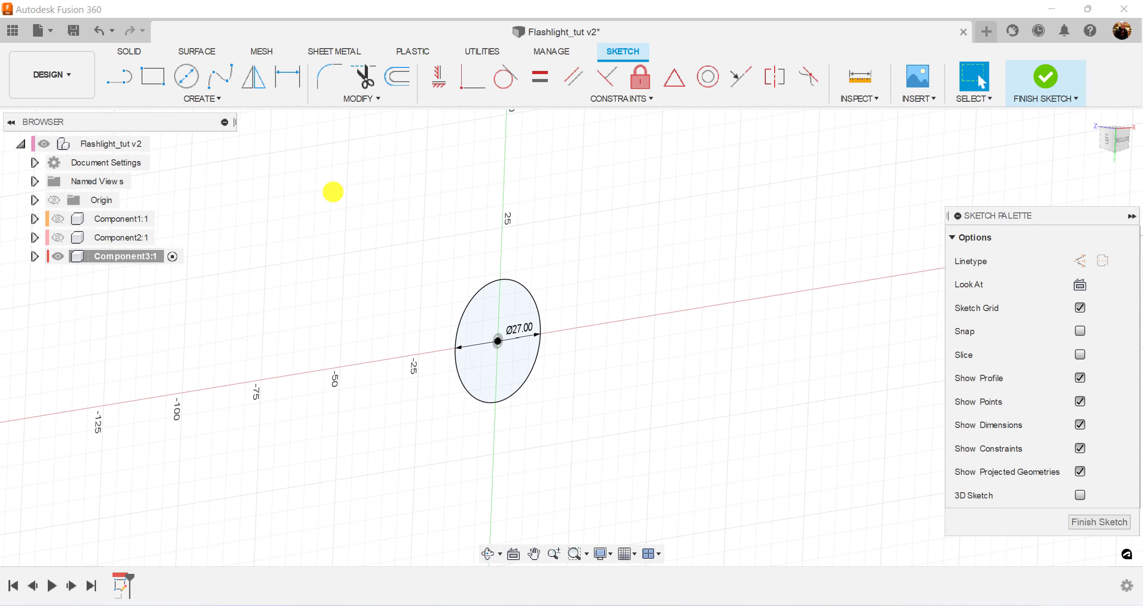
key("e")
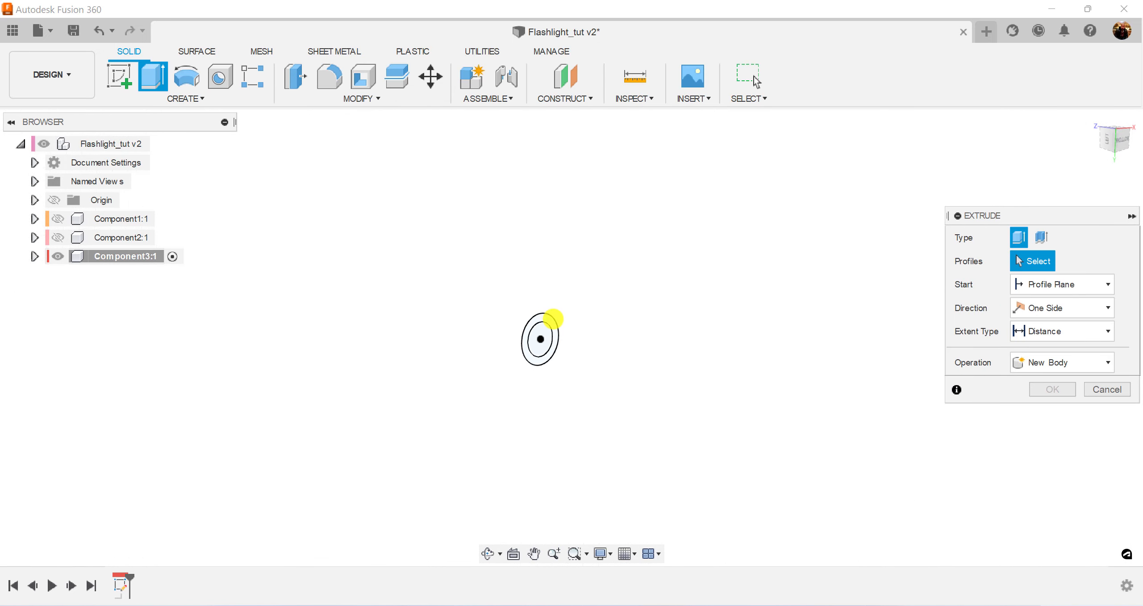
scroll(552, 319, "up", 5)
left_click(547, 315)
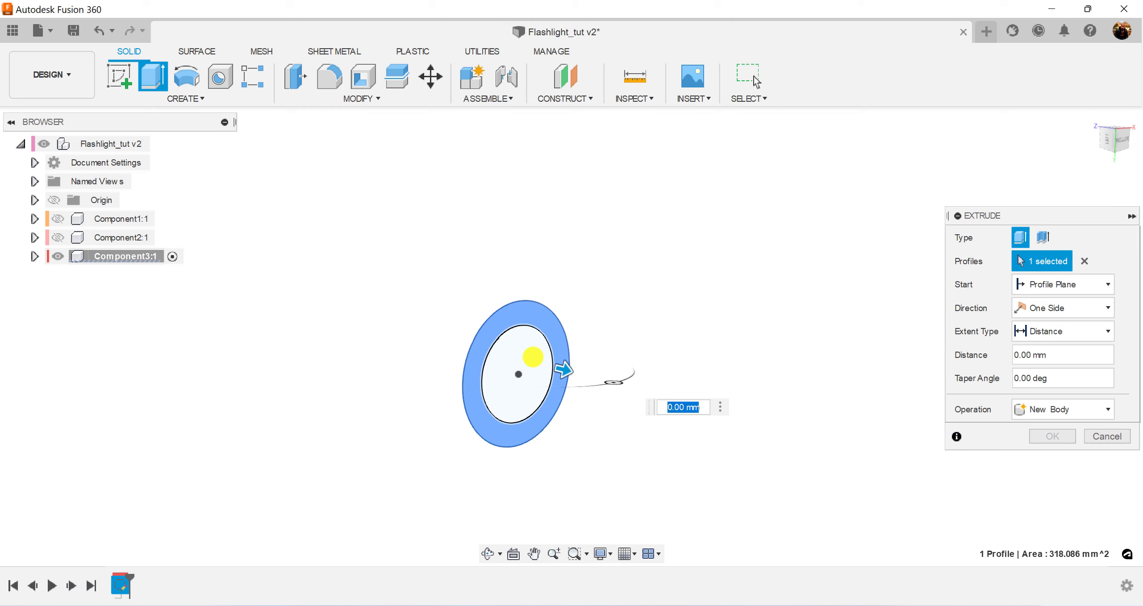
left_click(533, 357)
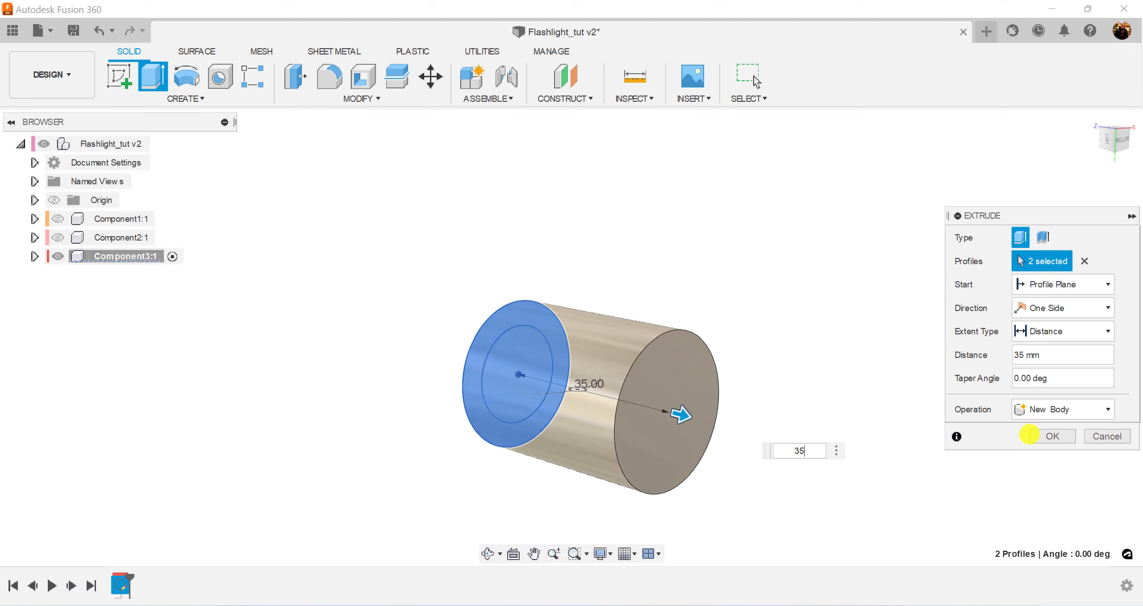
left_click(1052, 436)
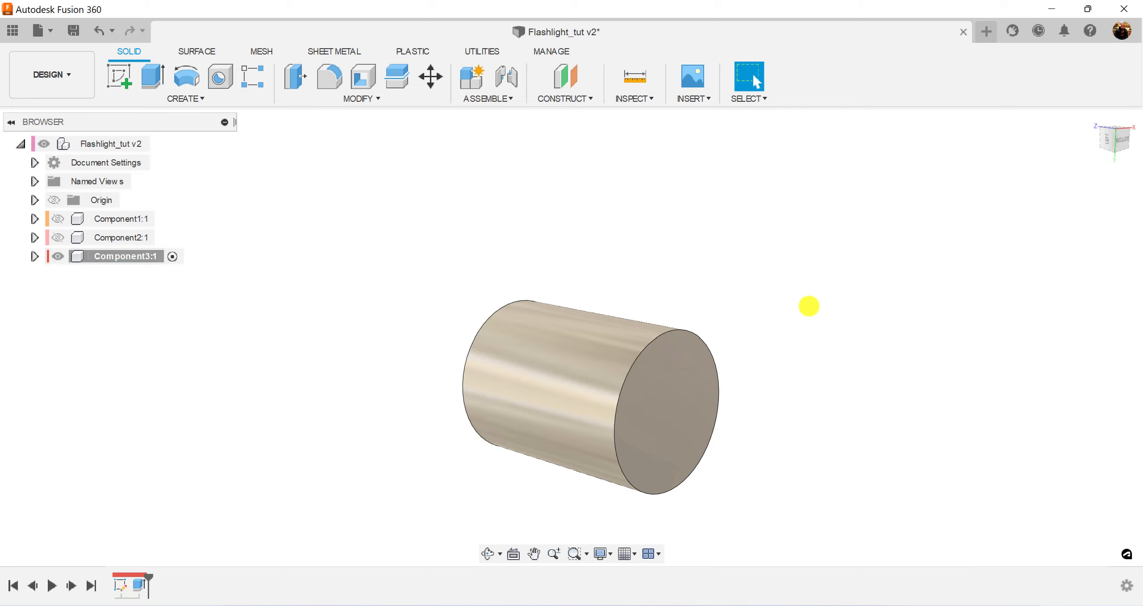
Step: View the cylinder from the top and start a sketch on its flat end face
middle_click_drag(773, 214, 1089, 123, "shift")
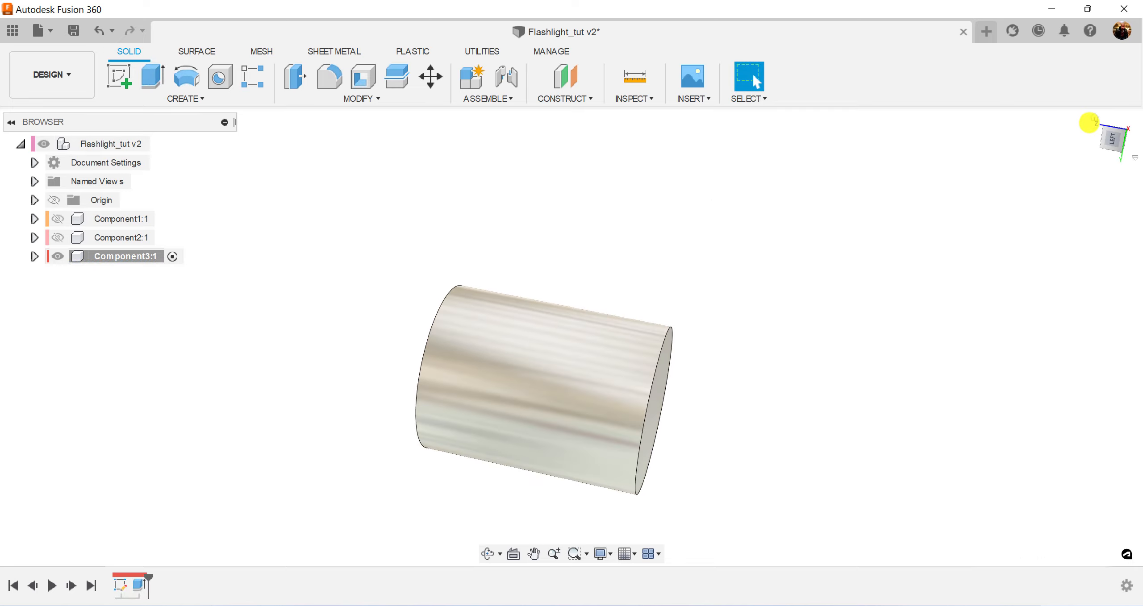
left_click(1095, 117)
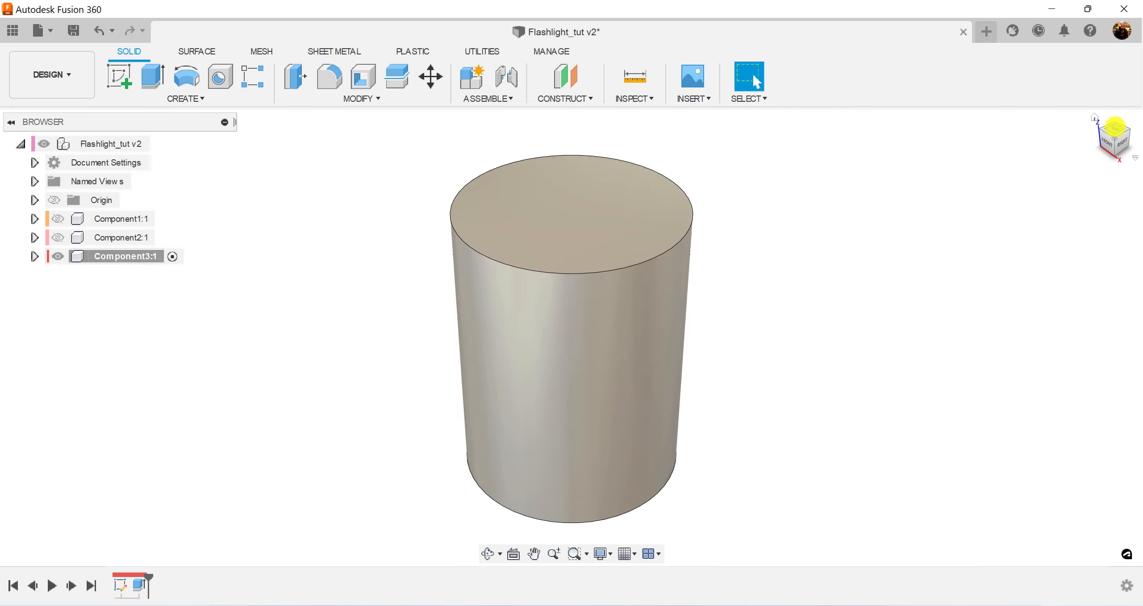
left_click(1115, 127)
left_click(117, 76)
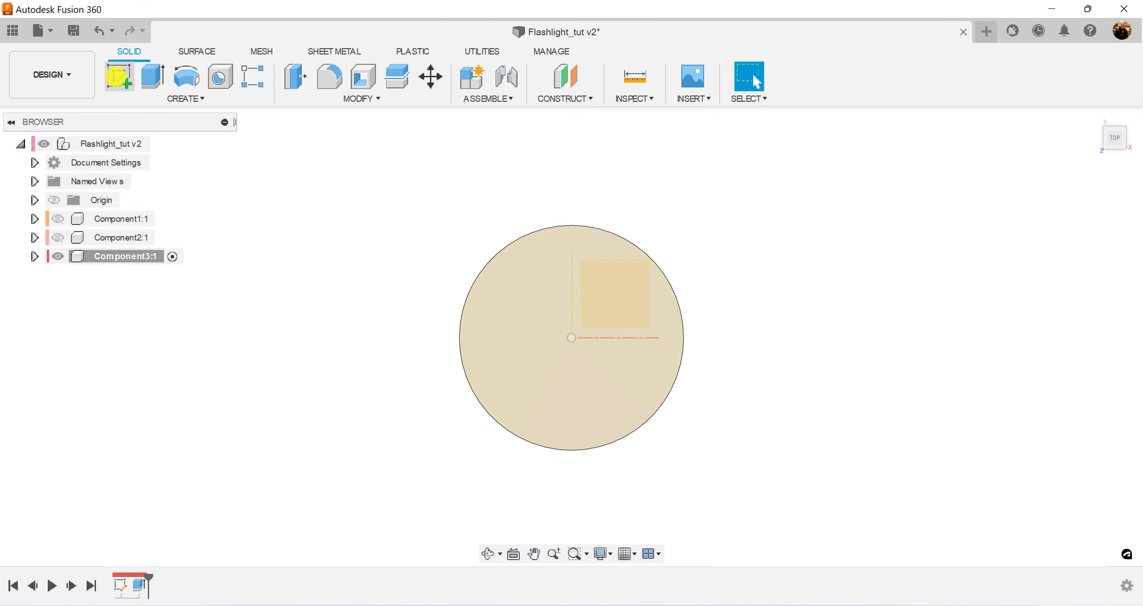
left_click(529, 301)
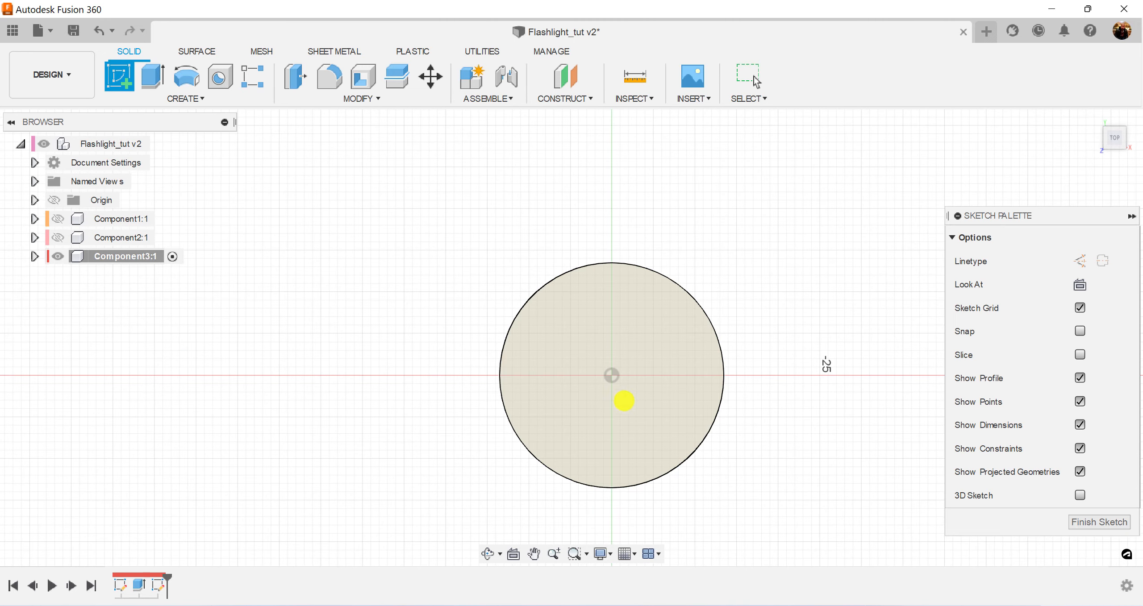
Step: Draw a horizontal construction line 12 mm long across the sketch origin
left_click(120, 76)
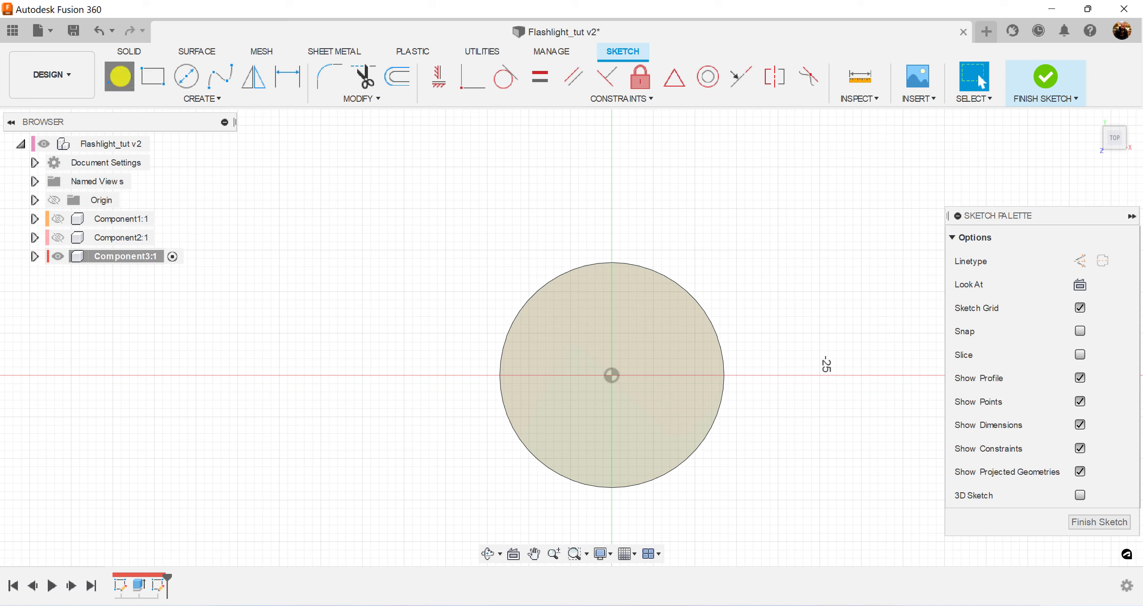
left_click(1078, 262)
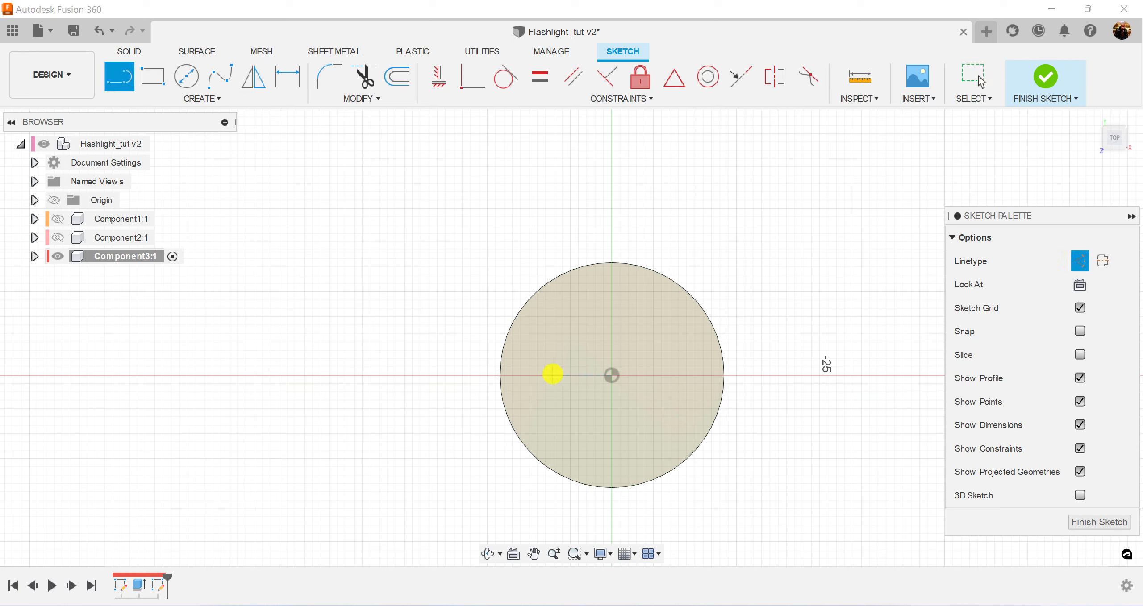
left_click(553, 374)
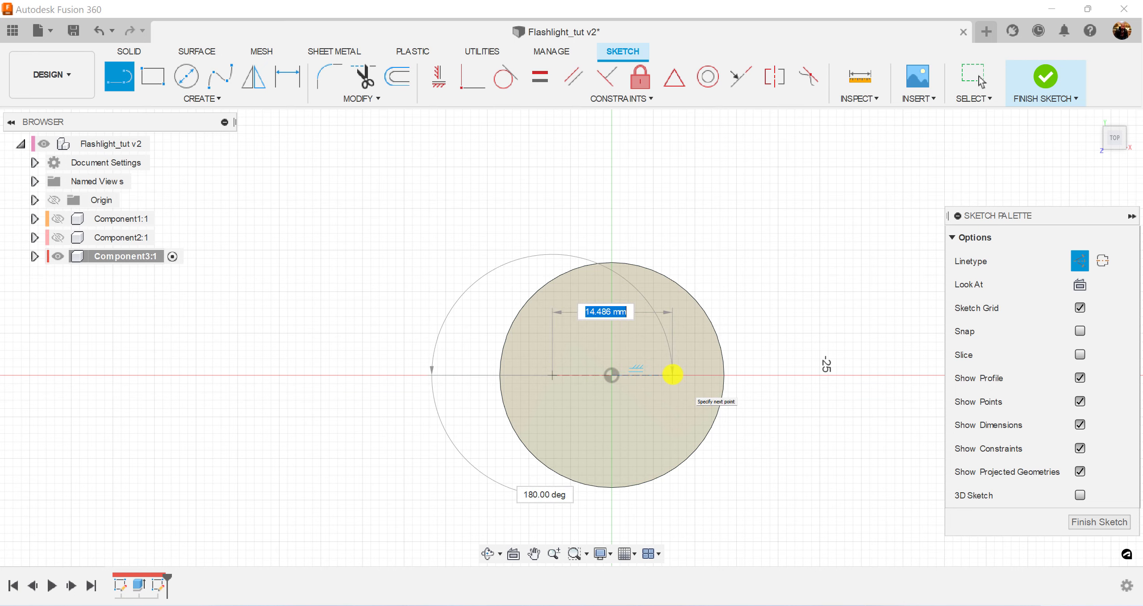
type("12")
key("Tab")
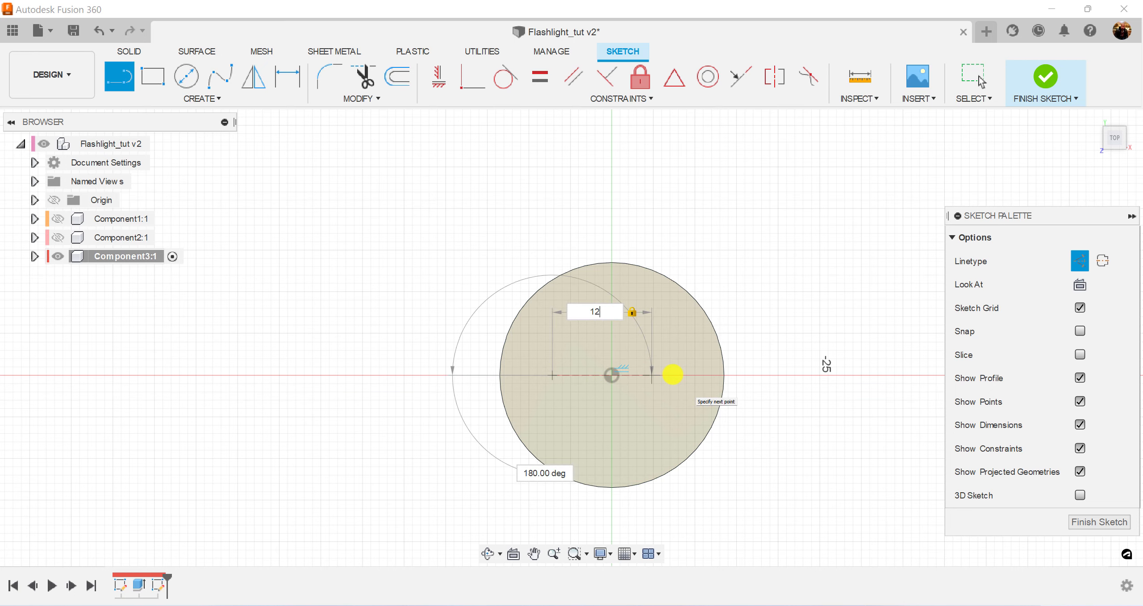
key("Return")
Step: Centre the construction line on the sketch origin with a Midpoint constraint
scroll(640, 378, "up", 5)
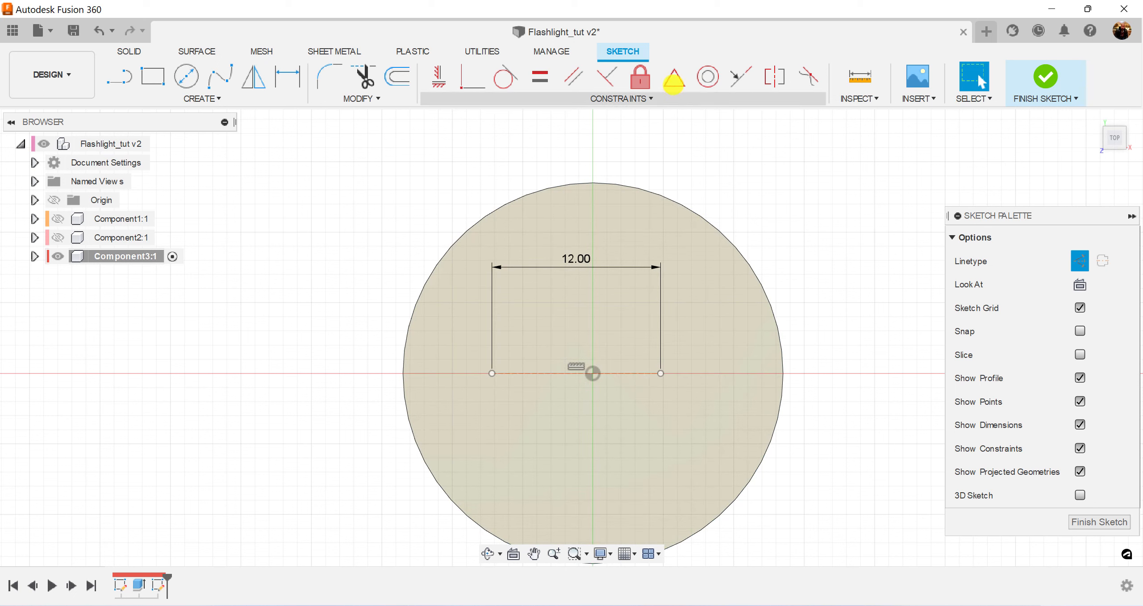
left_click(674, 81)
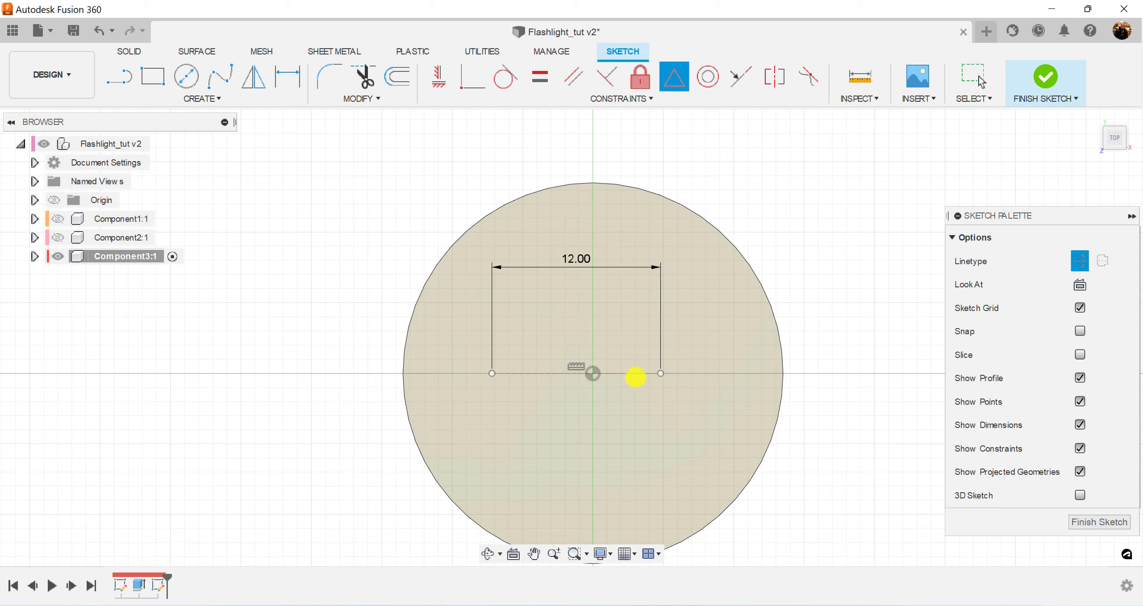
left_click(636, 376)
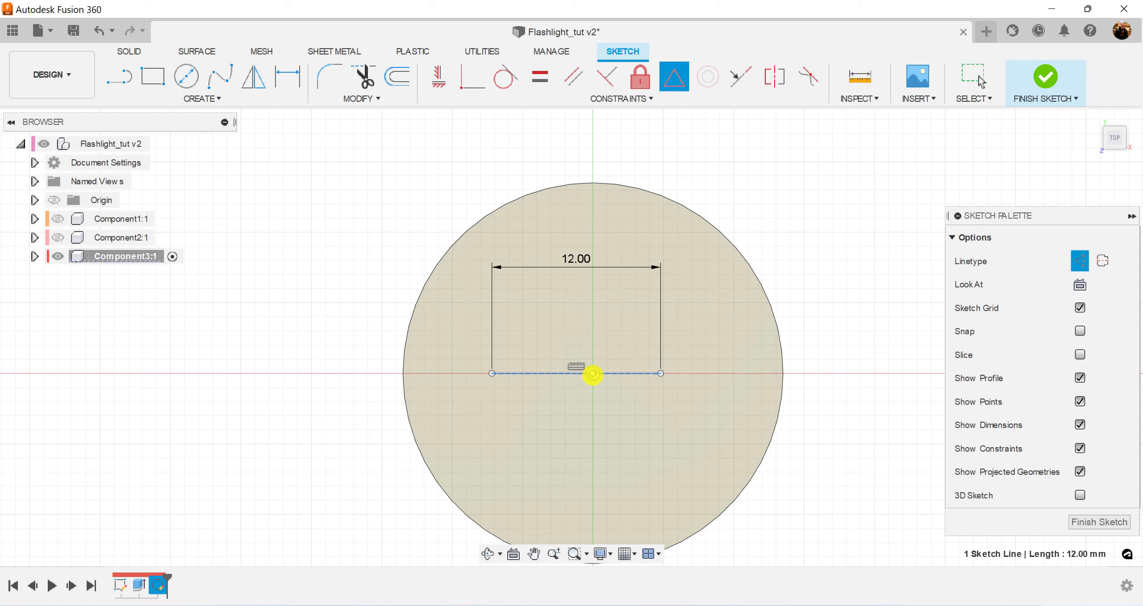
left_click(593, 373)
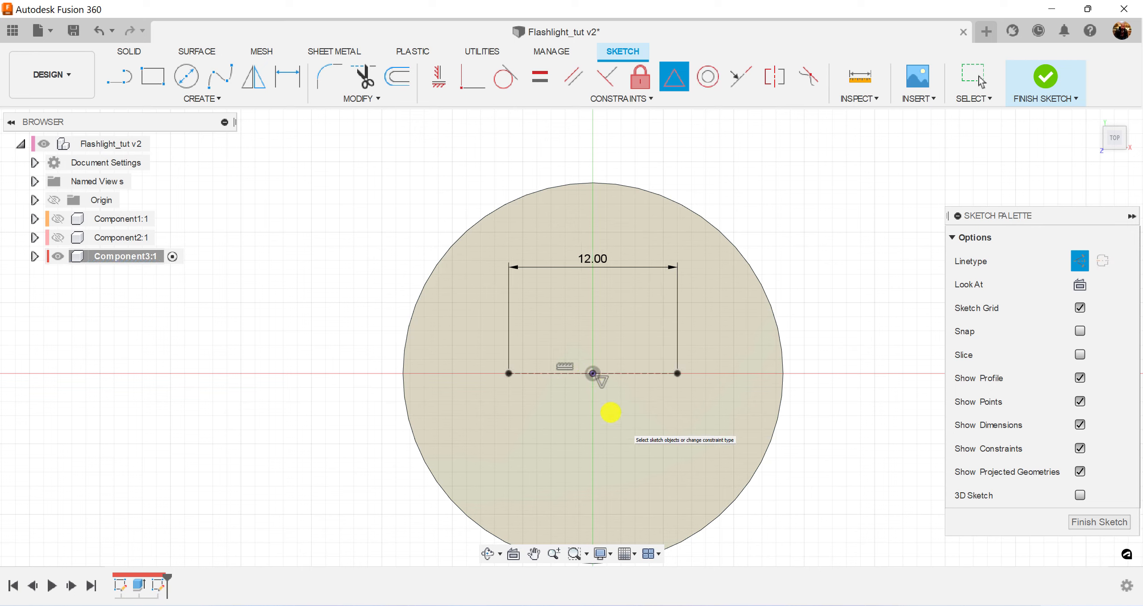
key("Escape")
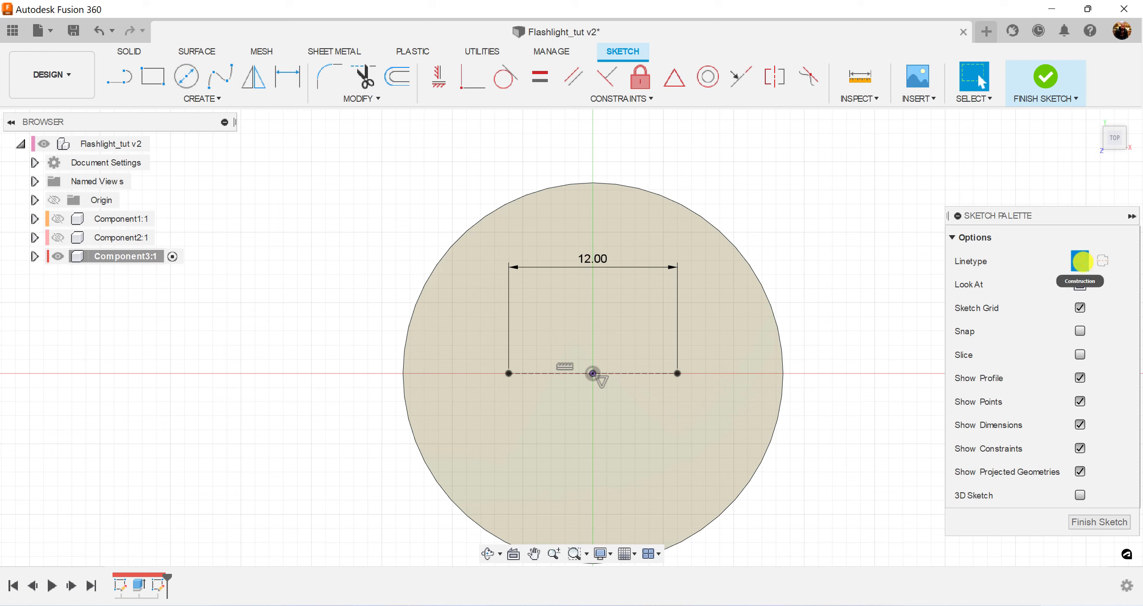
Step: Switch off construction linetype and draw a 2 mm diameter circle at each endpoint of the construction line
left_click(1080, 261)
left_click(186, 76)
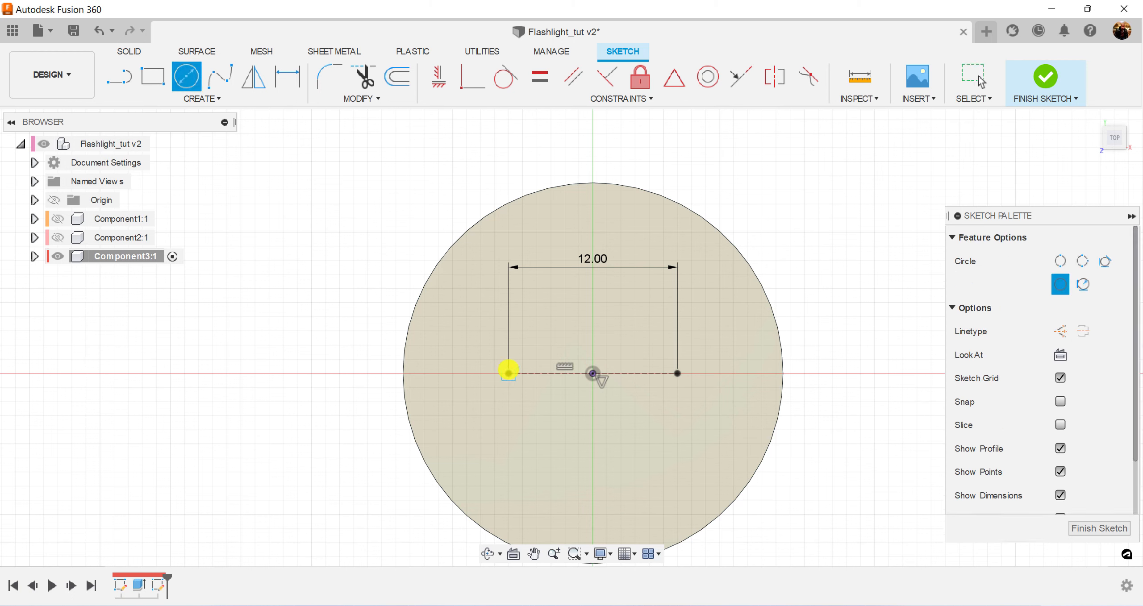
left_click(508, 372)
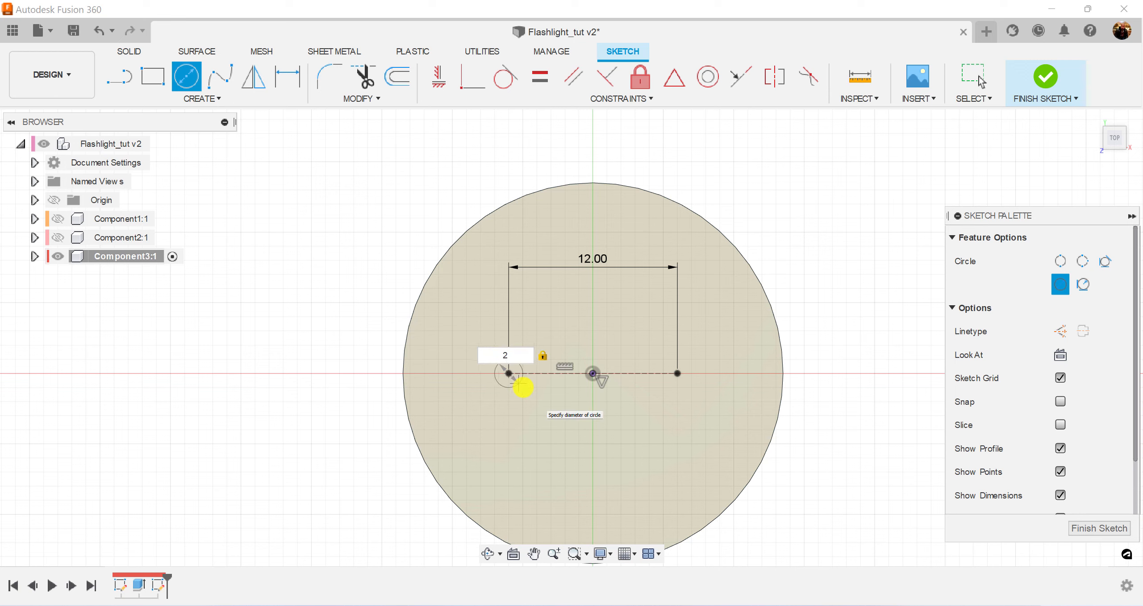
key("Return")
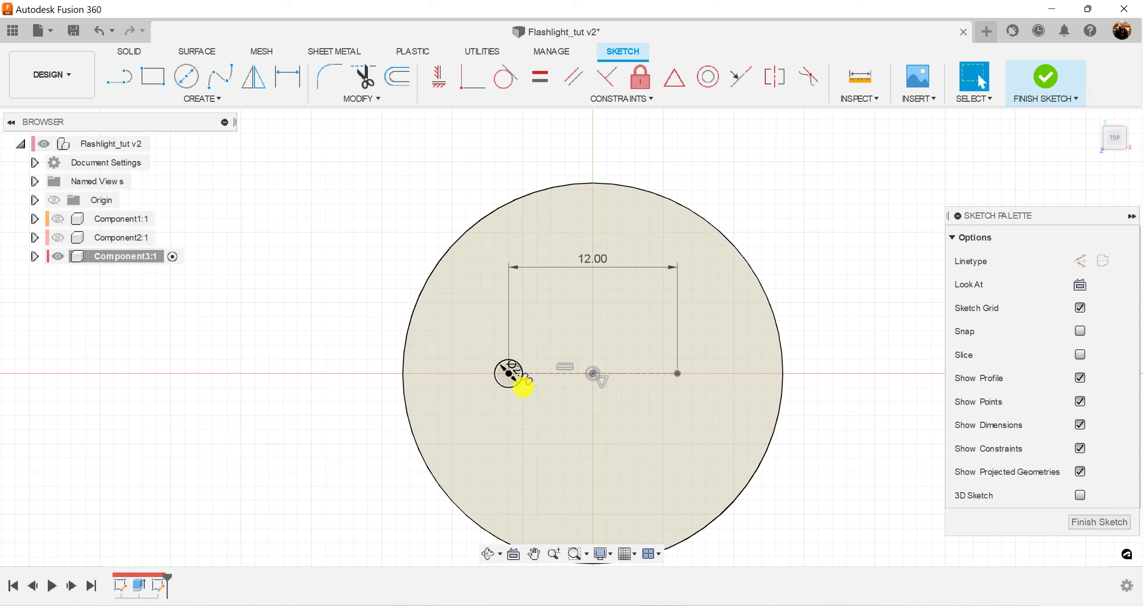
left_click(186, 77)
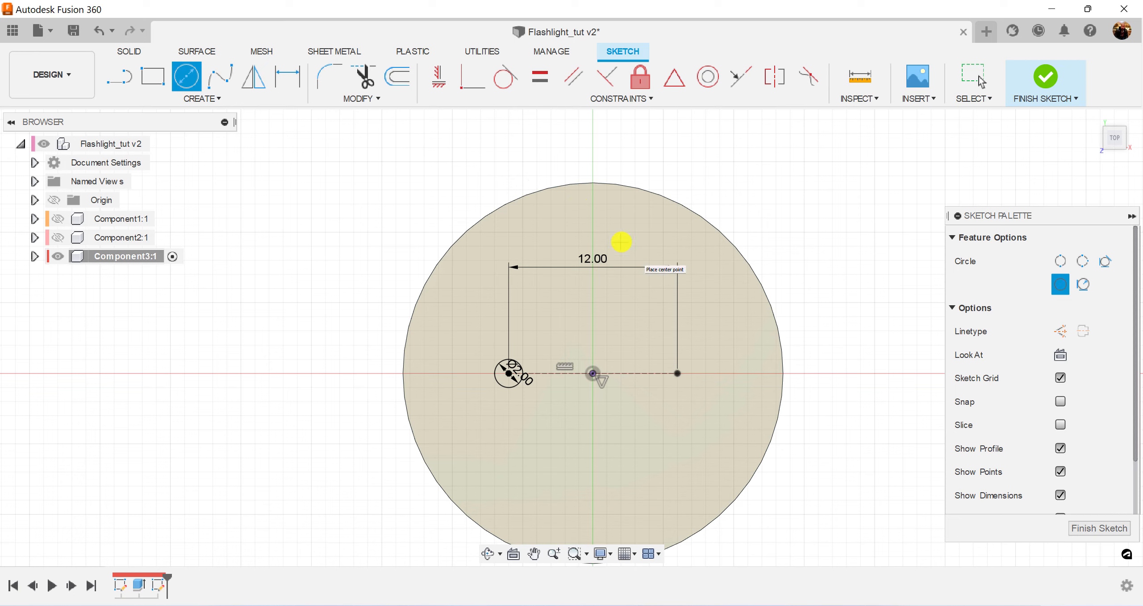
left_click(677, 374)
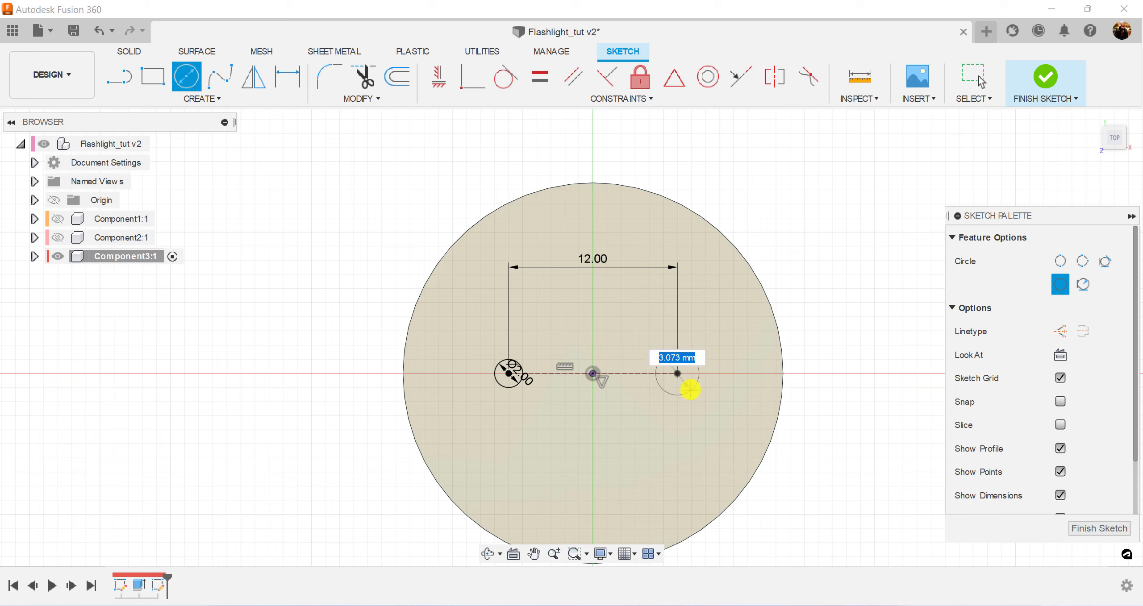
key("Return")
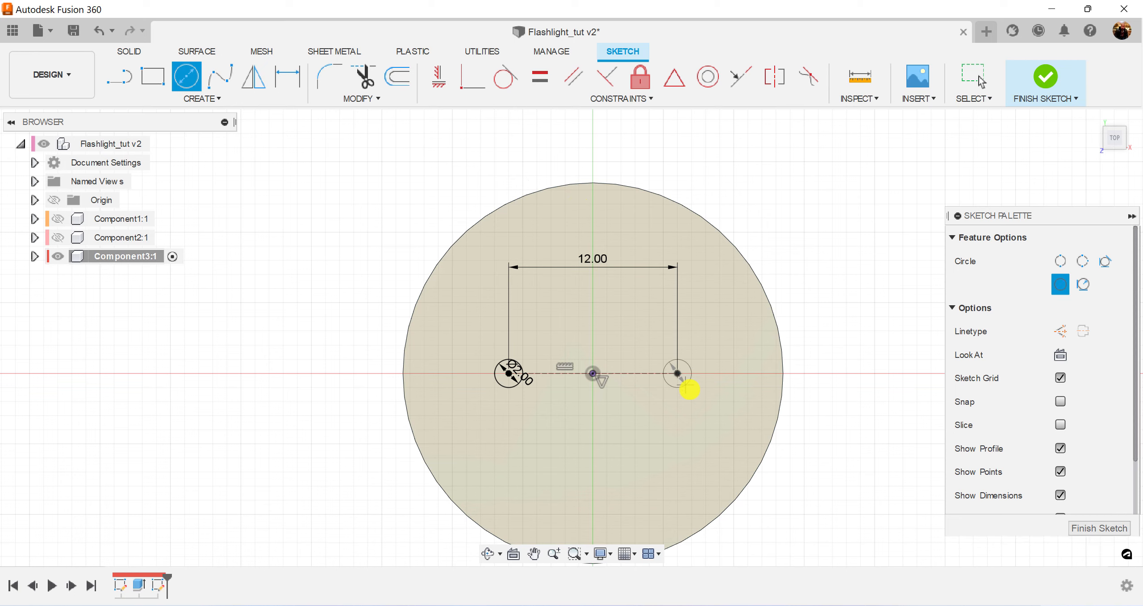
key("Escape")
Step: Move both circle diameter labels clear of the circles and bring the 12 mm dimension closer to the line
left_click_drag(702, 384, 727, 393)
left_click_drag(535, 384, 558, 388)
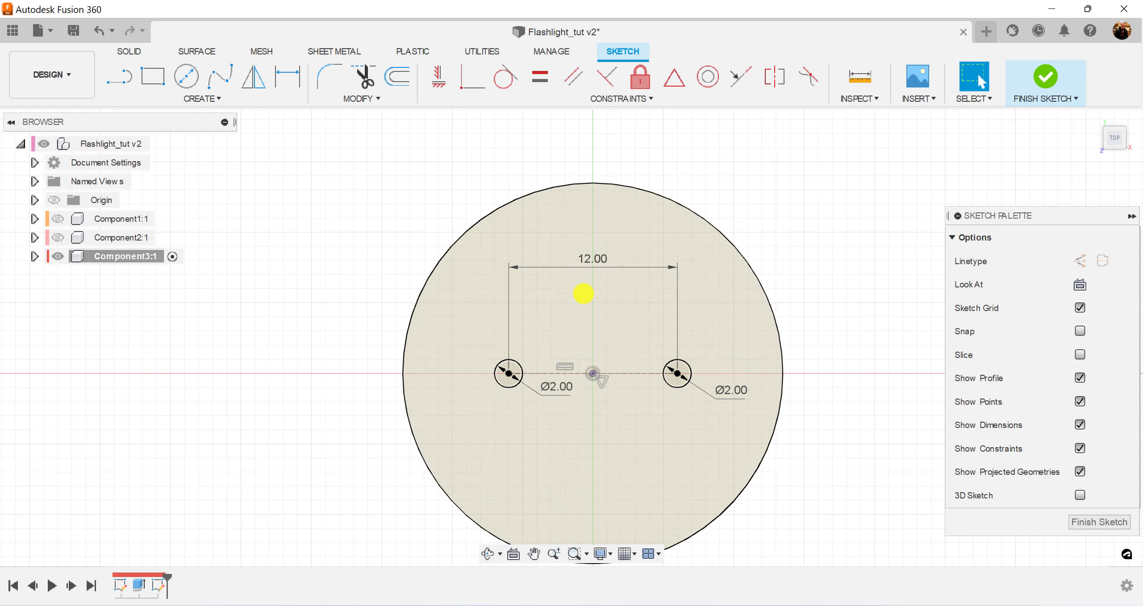
left_click_drag(597, 262, 598, 334)
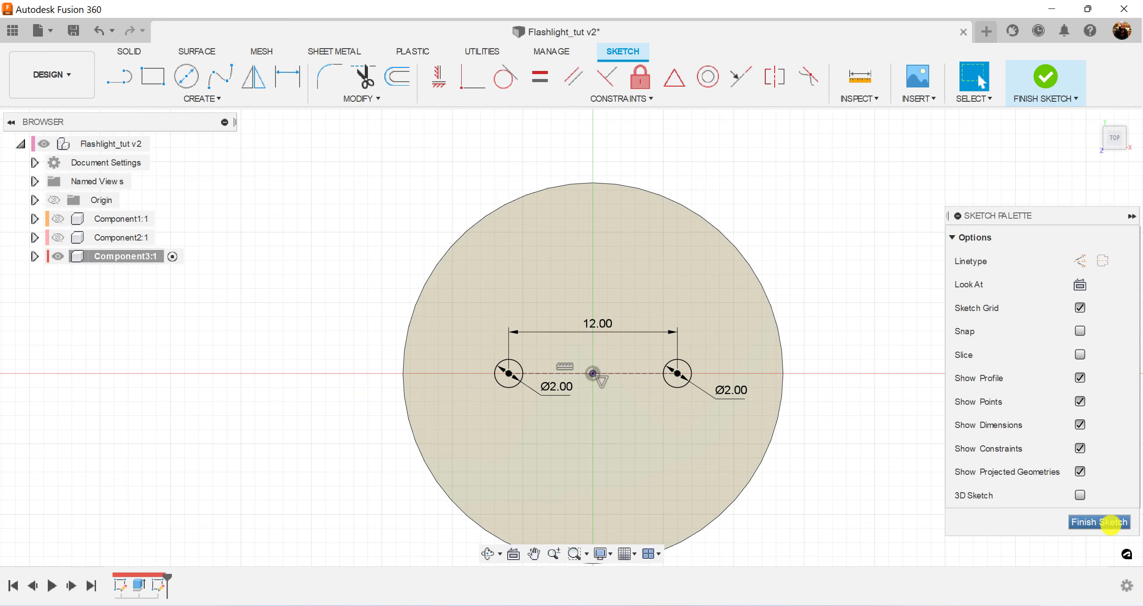
Step: Finish the sketch and extrude both 2 mm circles -10 mm into the cylinder as a cut
left_click(1107, 522)
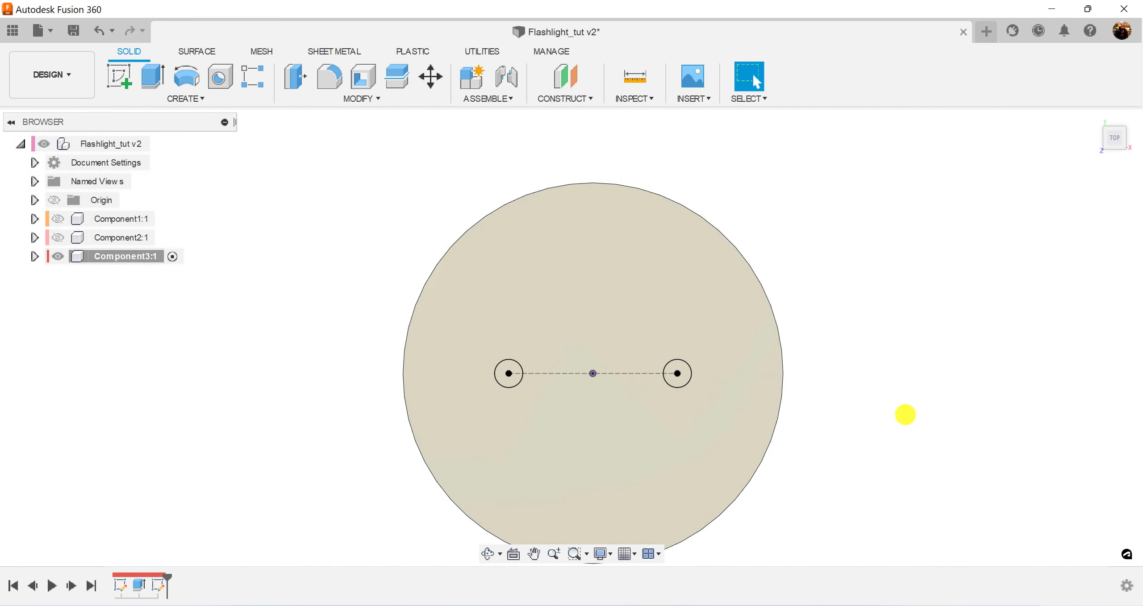
left_click(152, 76)
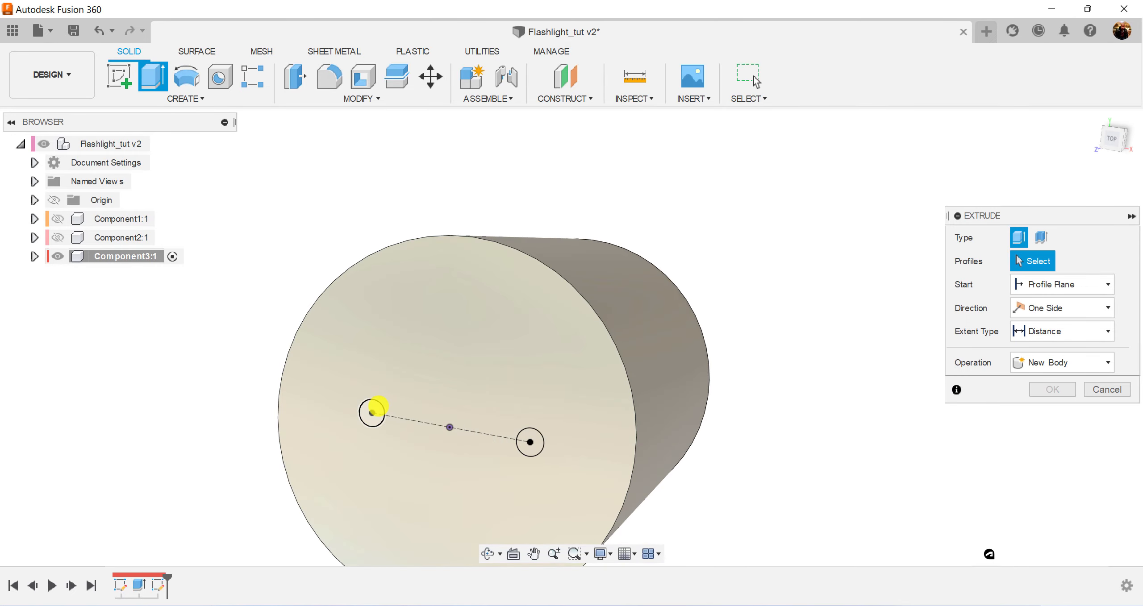
left_click(372, 411)
left_click(530, 441)
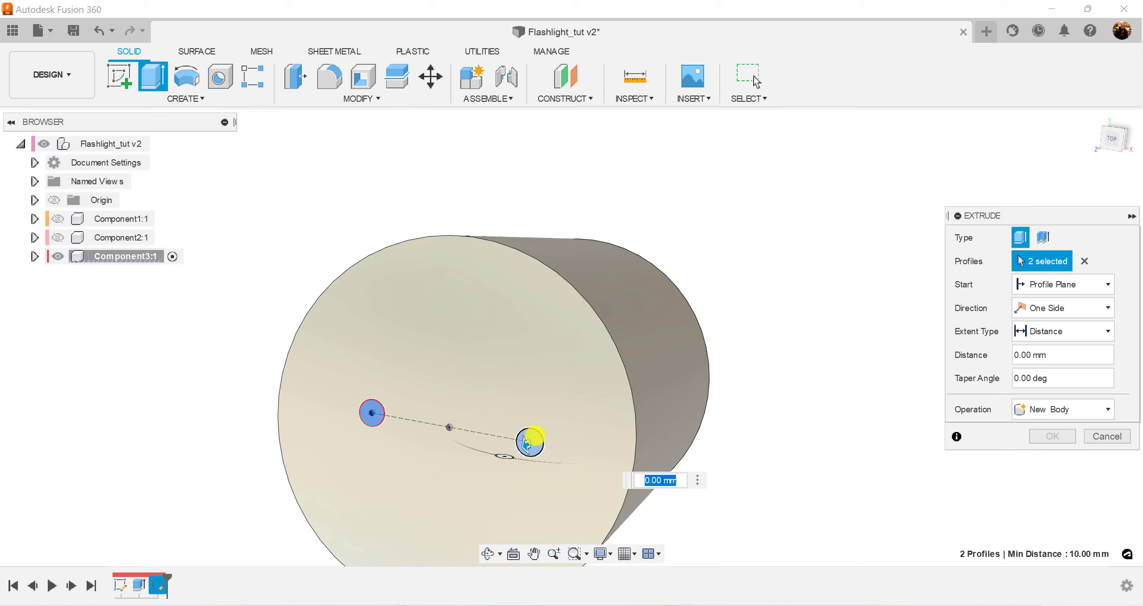
type("-10")
key("Return")
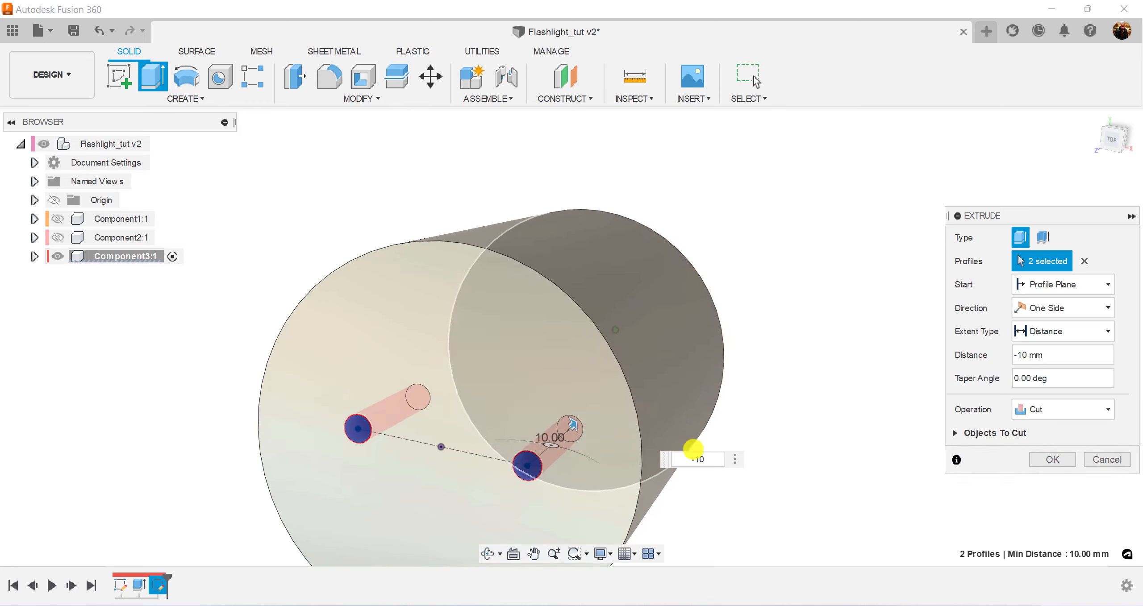
left_click(1052, 460)
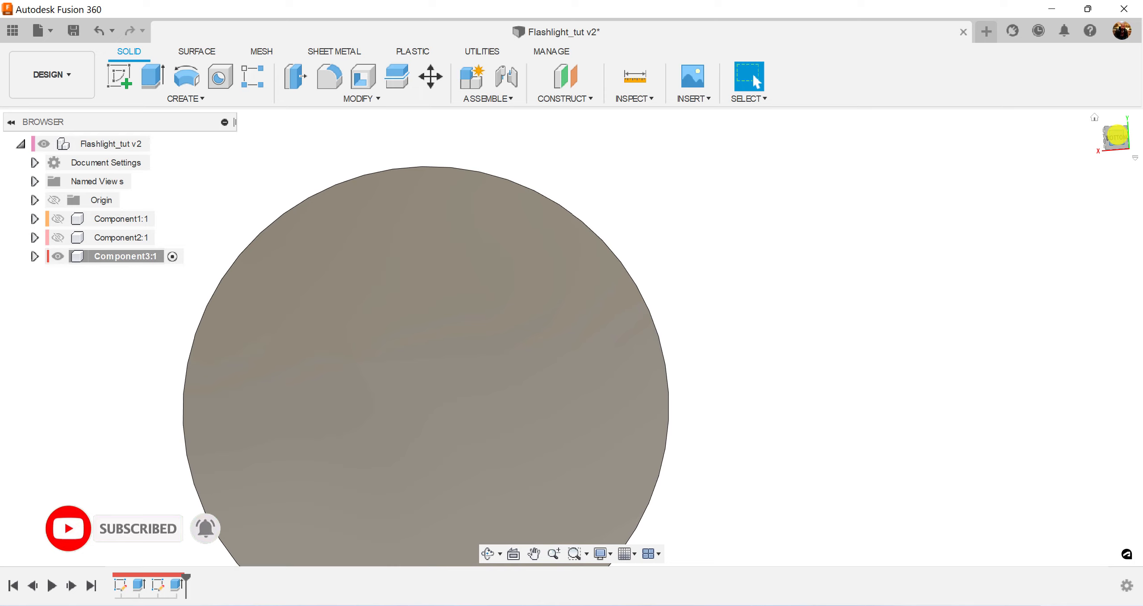
Step: Sketch a 7 mm diameter circle centred on the cylinder's opposite, plain end face and finish the sketch
left_click(1116, 137)
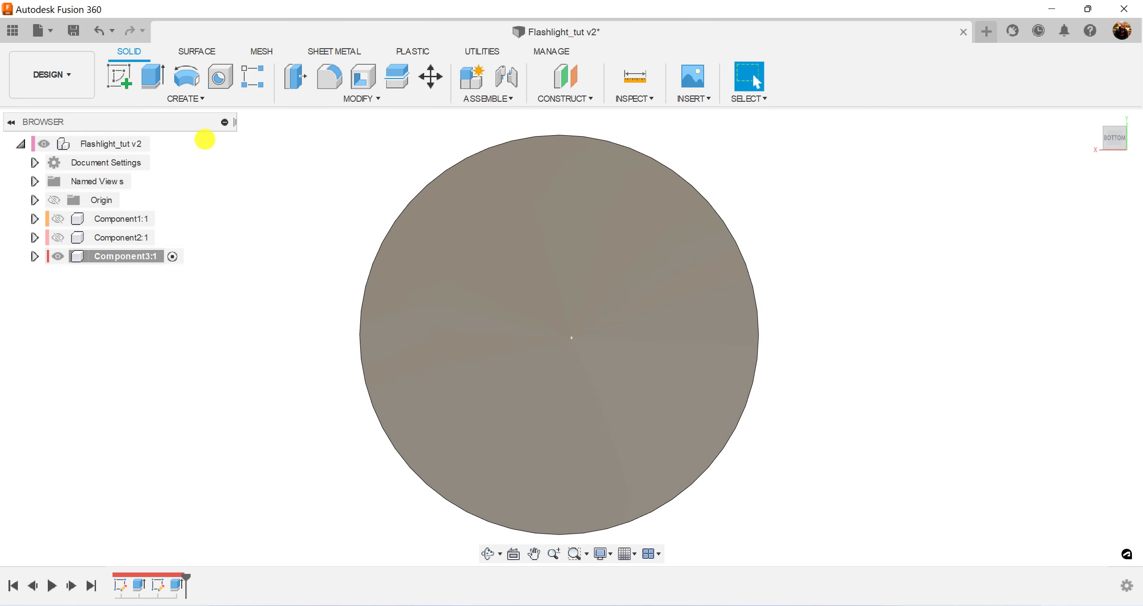
left_click(118, 76)
left_click(616, 269)
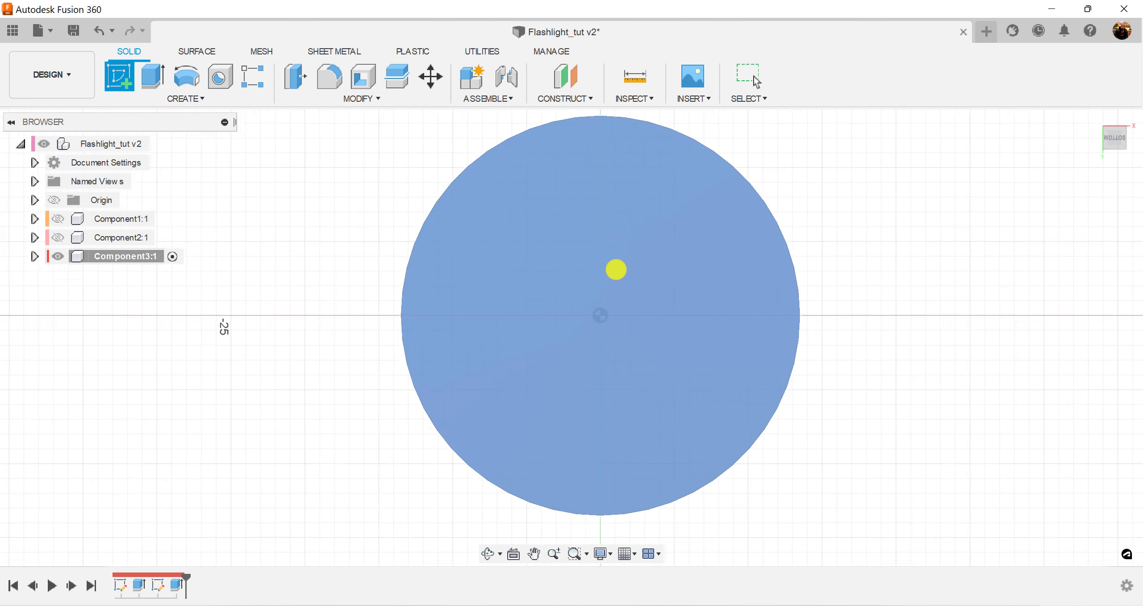
left_click(187, 76)
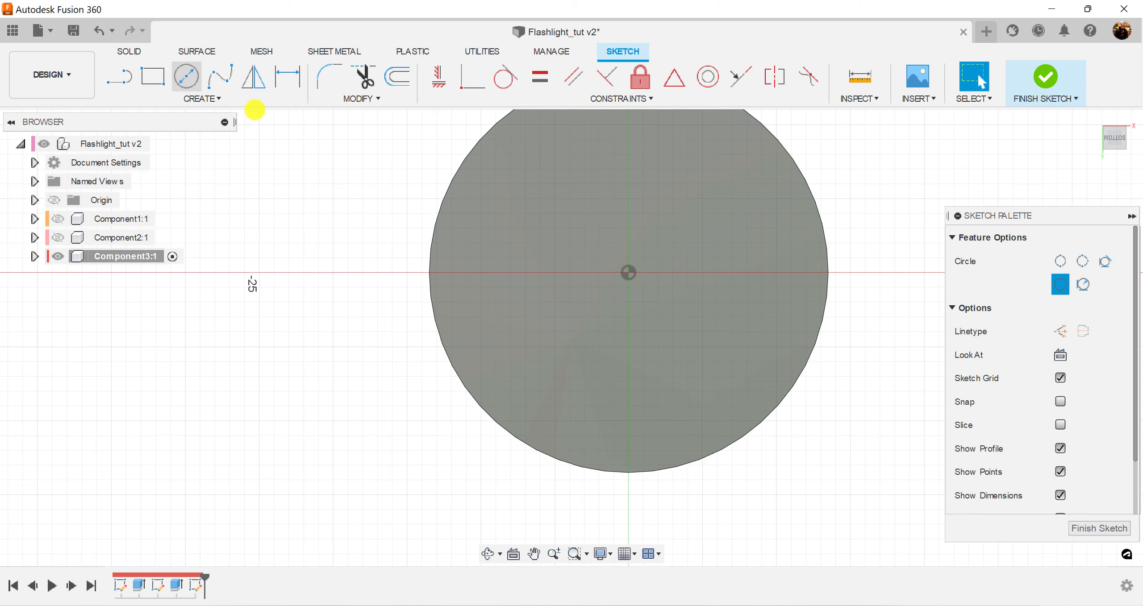
middle_click_drag(732, 225, 663, 312)
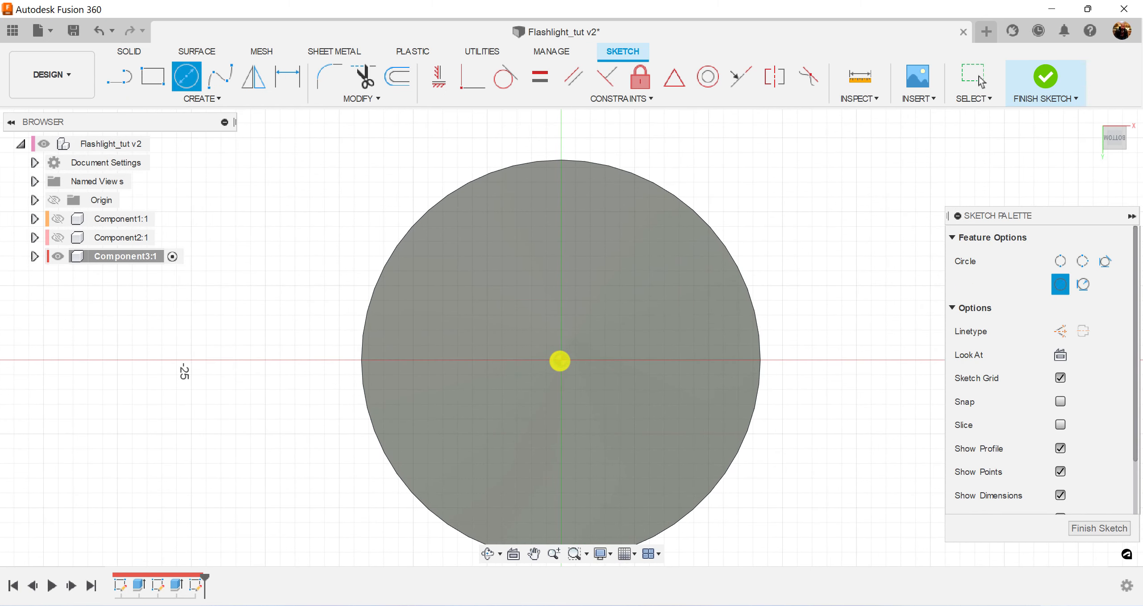
left_click(560, 361)
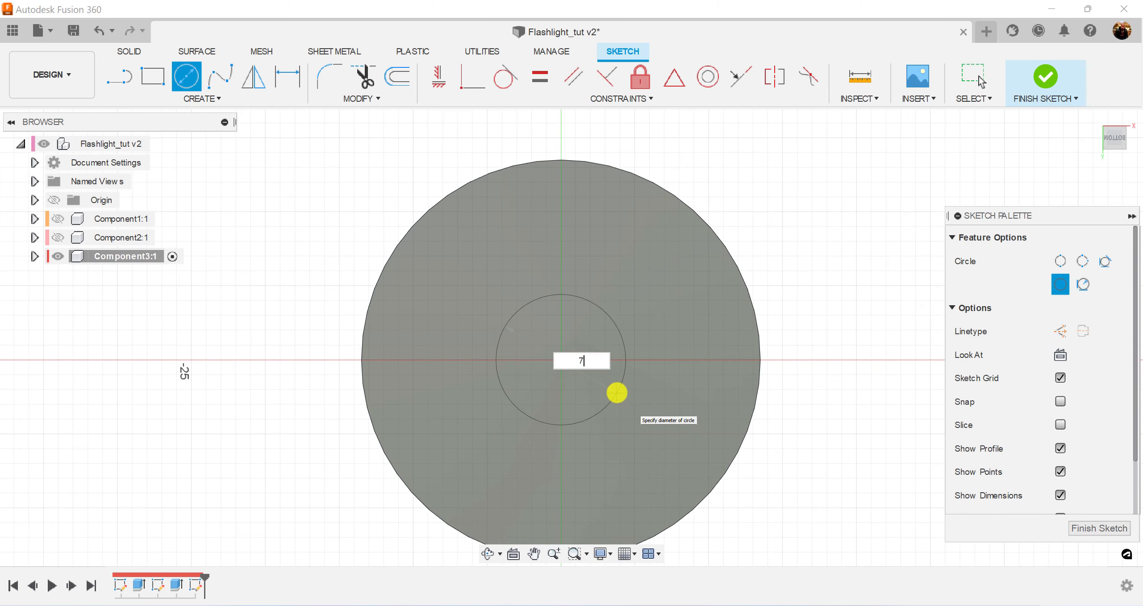
key("Return")
key("Escape")
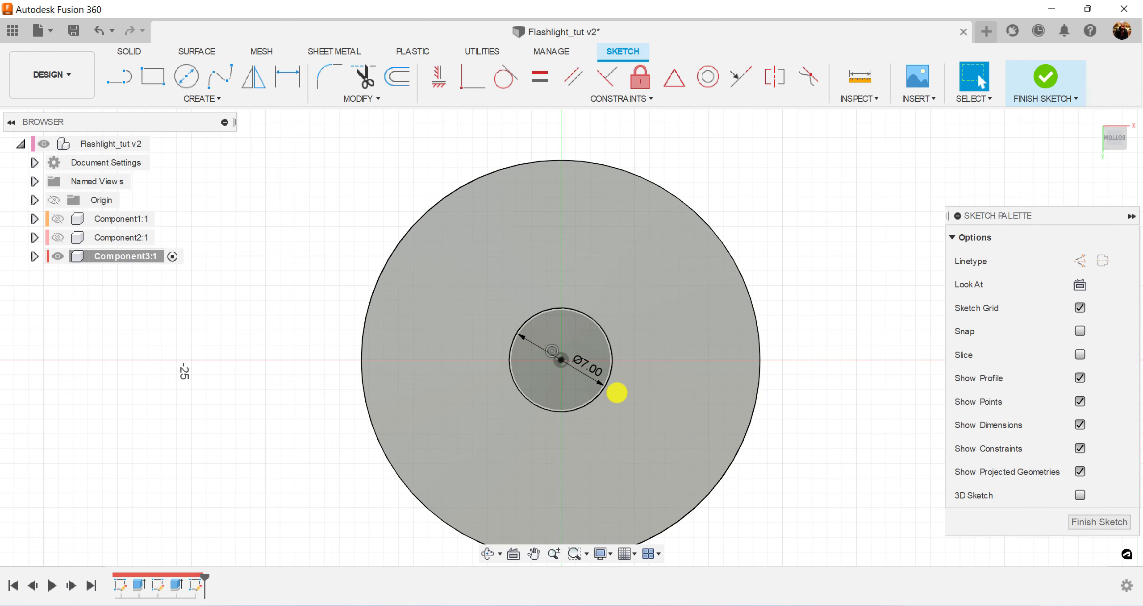
left_click(1089, 523)
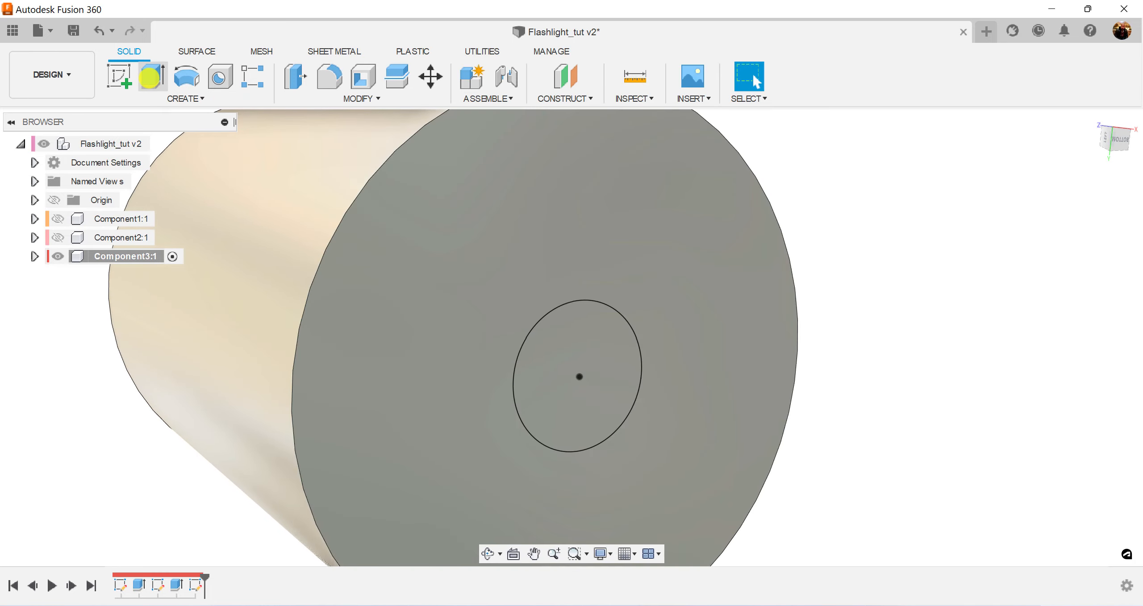
Step: Extrude the 7 mm circle 2 mm outward, joined to the cylinder
left_click(150, 77)
left_click(581, 331)
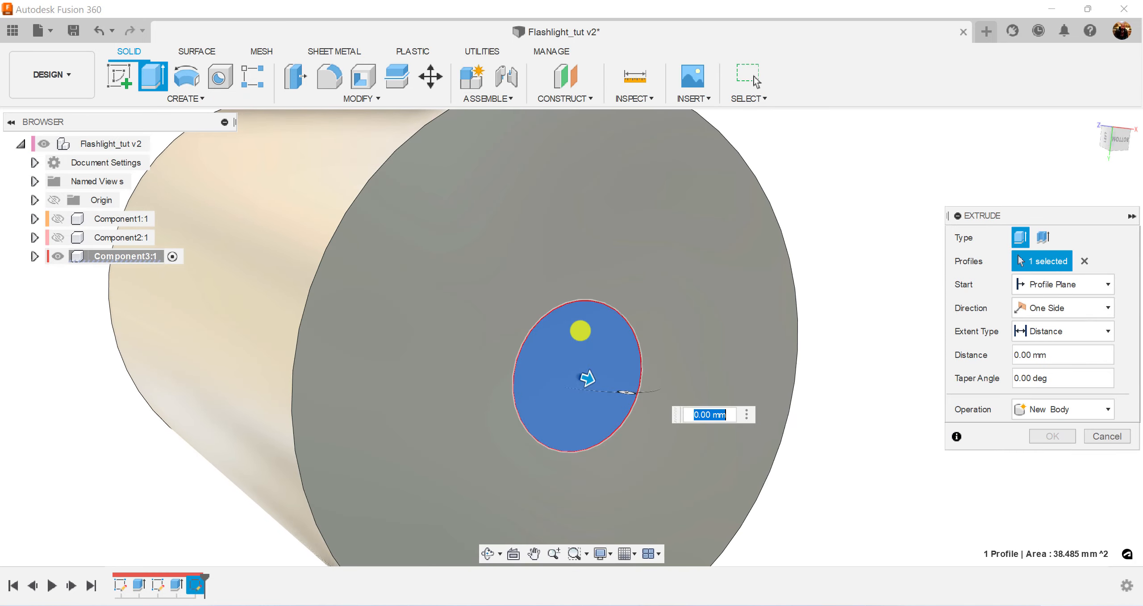
middle_click_drag(580, 331, 581, 330, "shift")
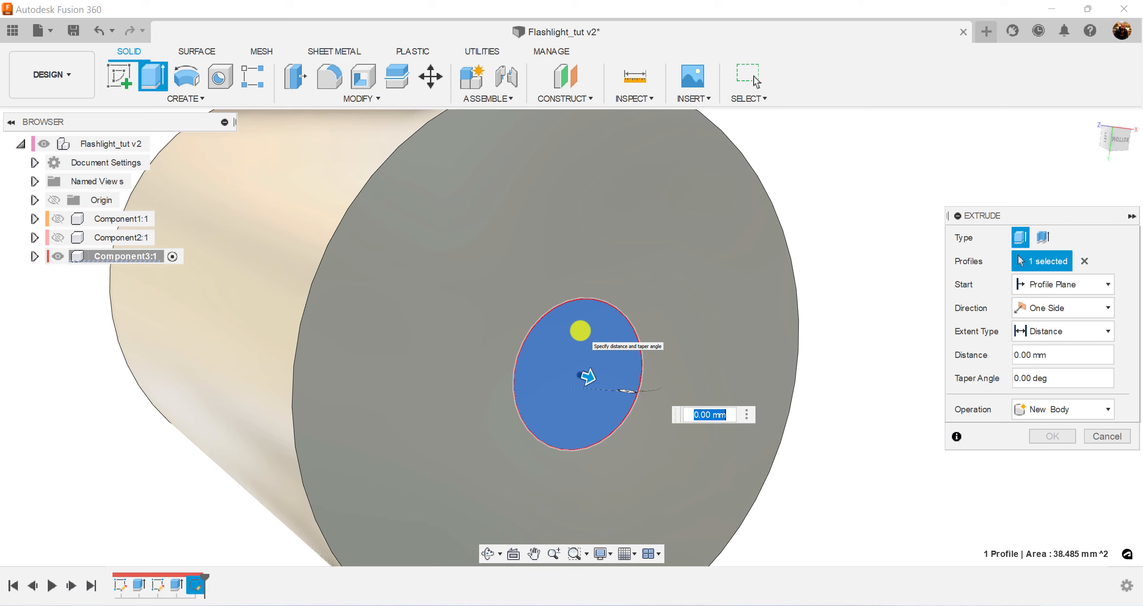
key("Return")
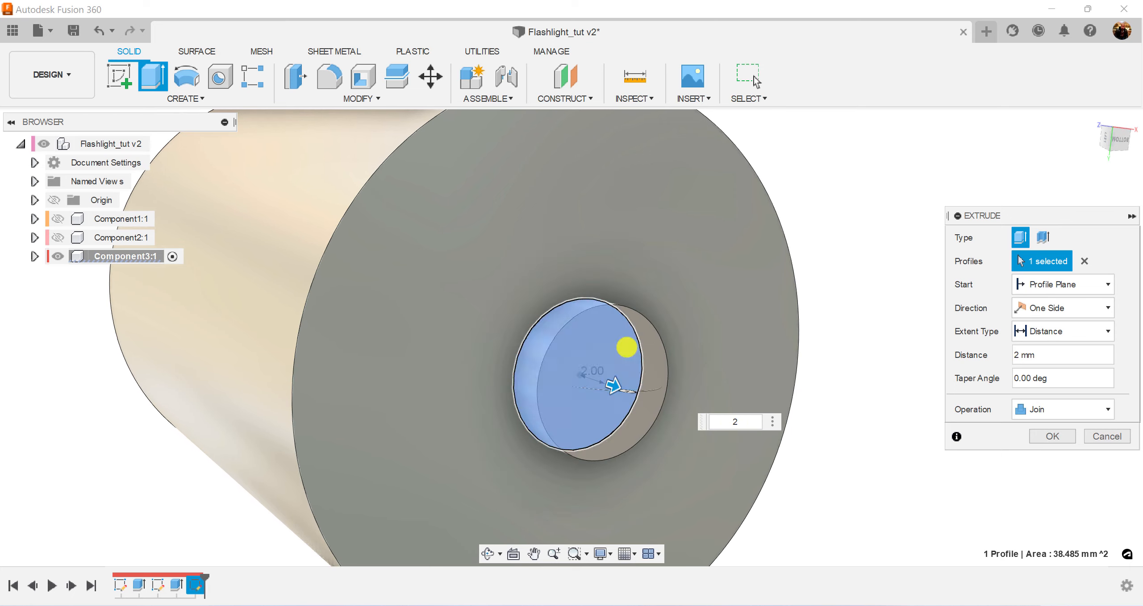
left_click(1045, 437)
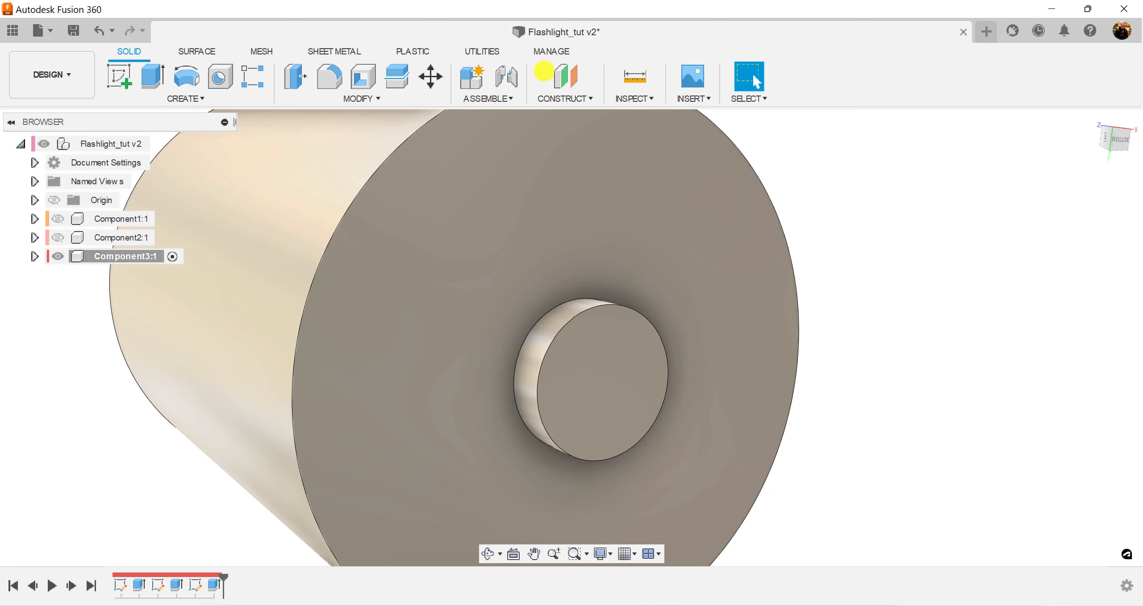
Step: Fillet the end face of the small round boss with a 2 mm radius
left_click(329, 75)
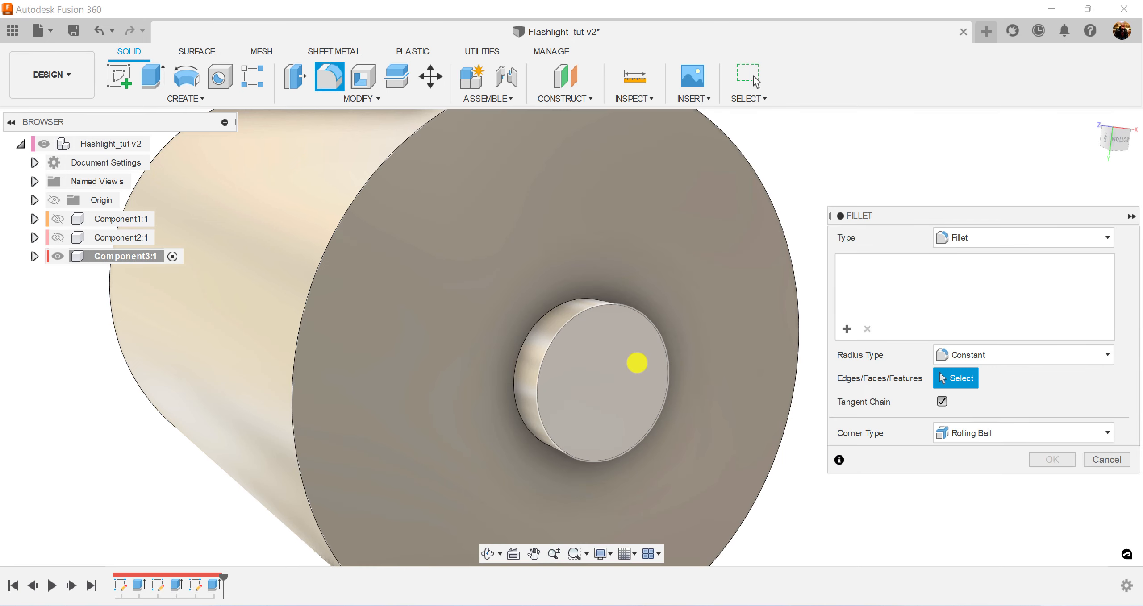
left_click(638, 363)
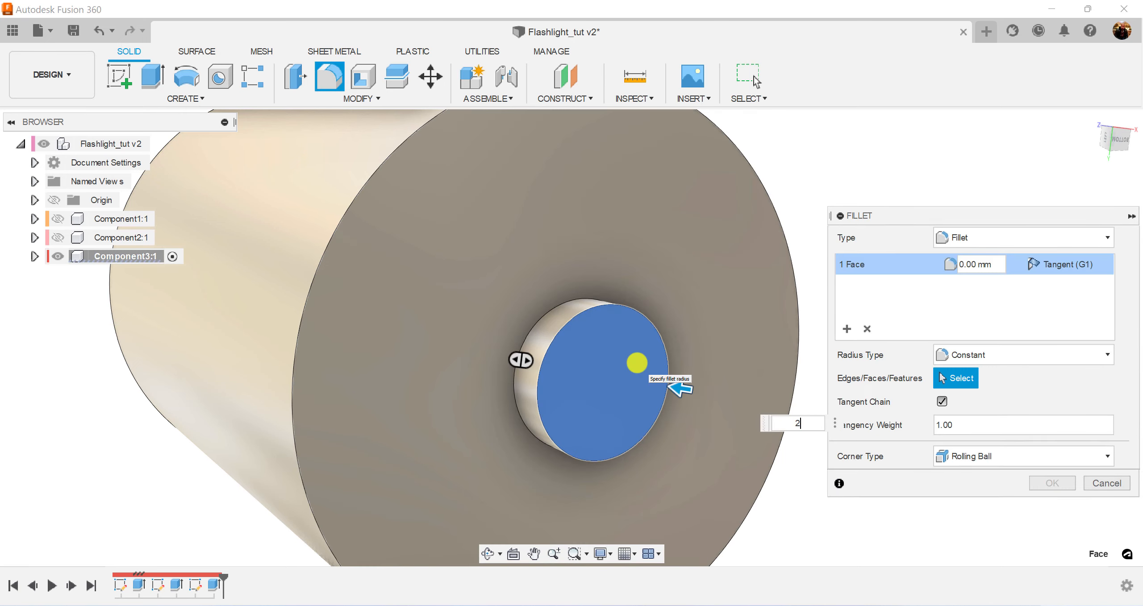
key("Return")
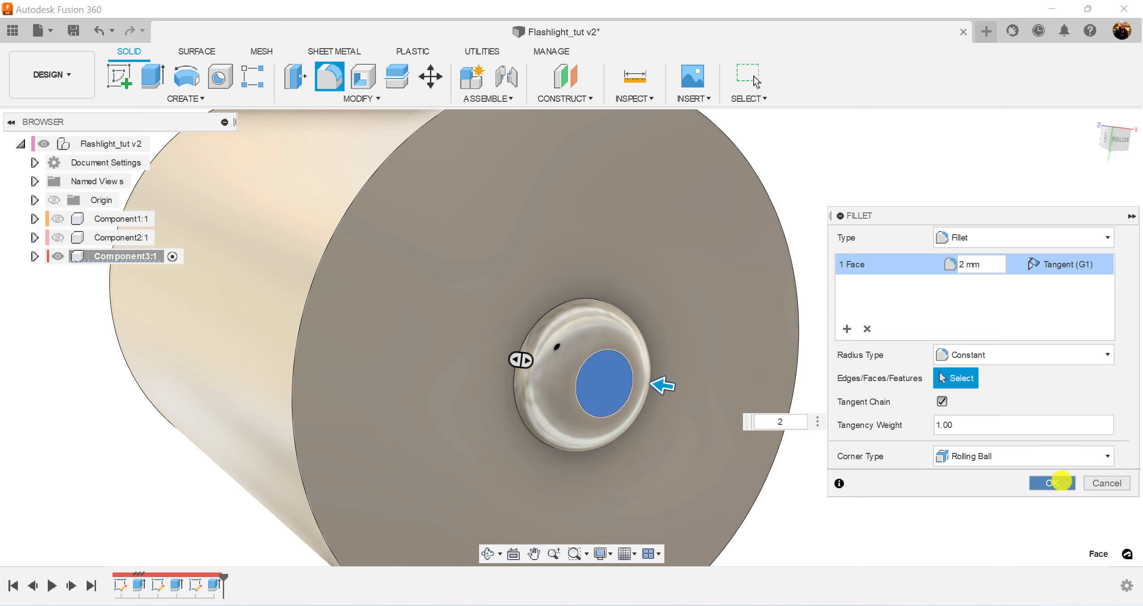
left_click(1052, 483)
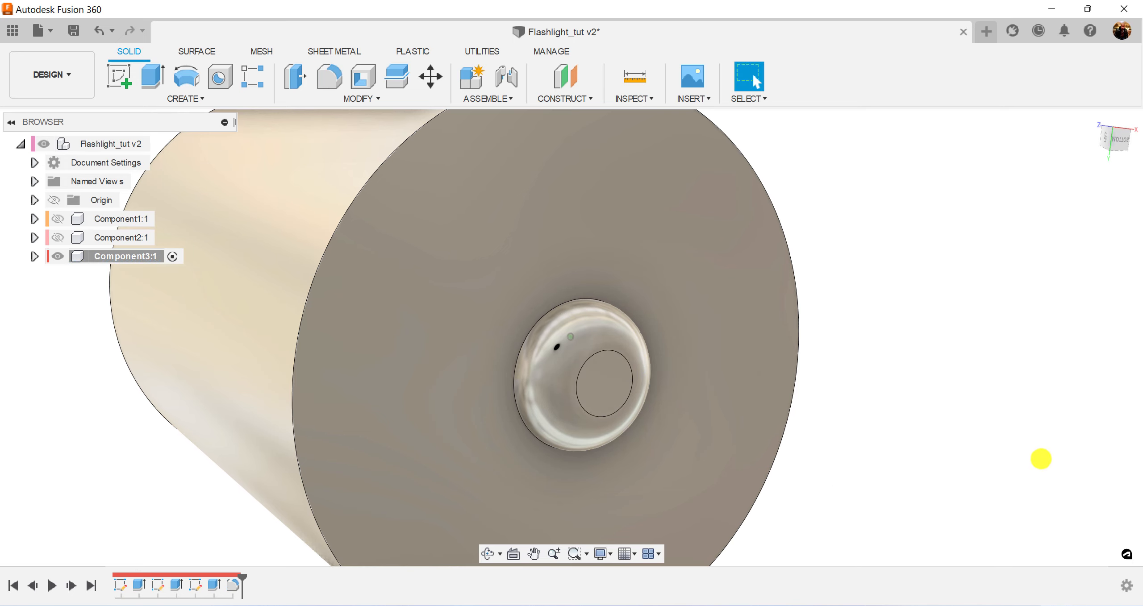
Step: Fillet the whole cylinder body, with all its faces and edges selected, using a 0.2 mm radius
scroll(1031, 449, "down", 6)
middle_click_drag(911, 249, 862, 208, "shift")
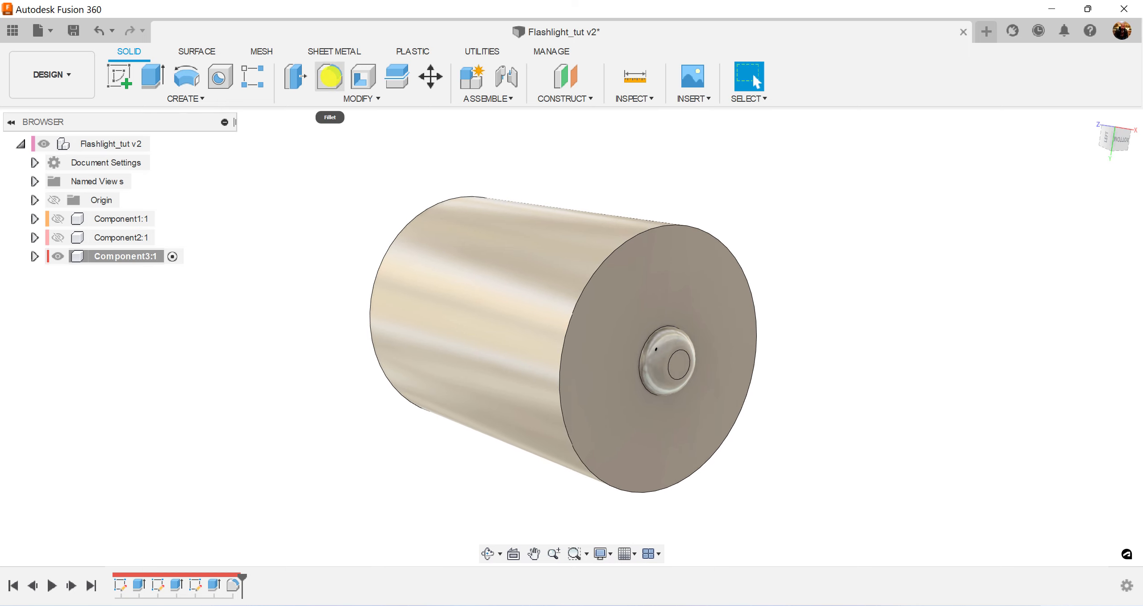
left_click(330, 77)
left_click_drag(299, 140, 804, 521)
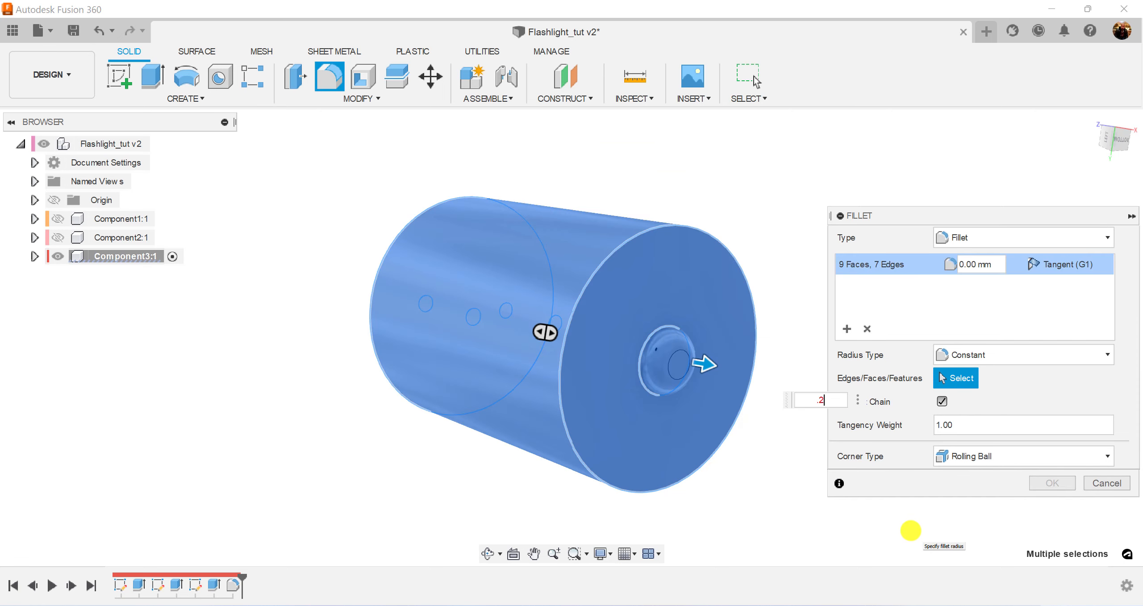
key("Return")
left_click(1064, 483)
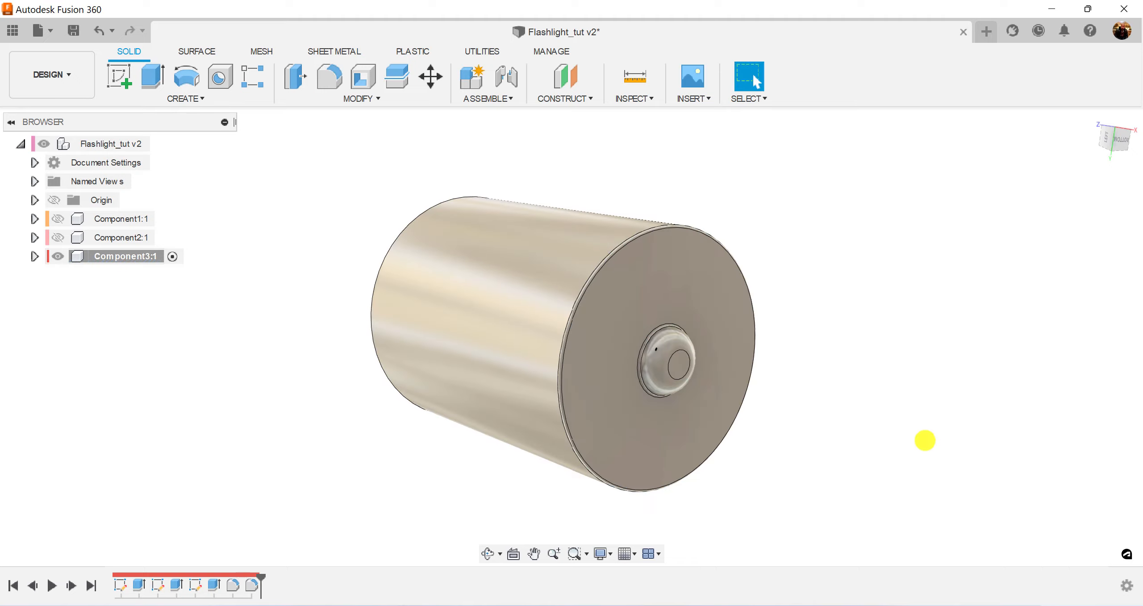
Step: Show Component2 and start a new sketch on the XZ origin plane, looking at the round side opening
middle_click_drag(845, 447, 845, 447, "shift")
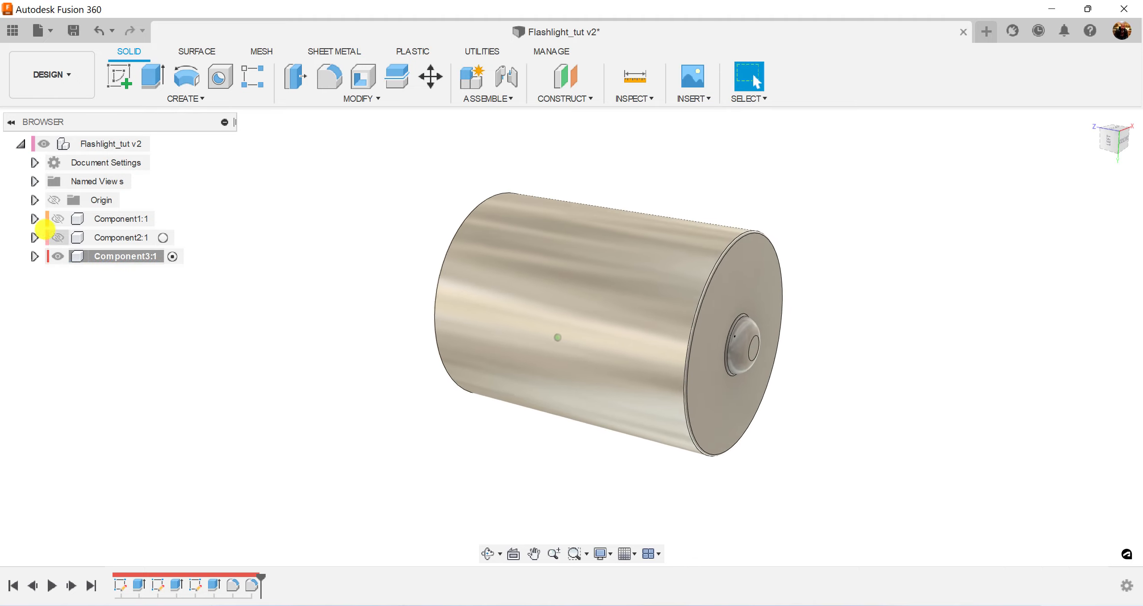
left_click(57, 240)
middle_click_drag(585, 386, 877, 238, "shift")
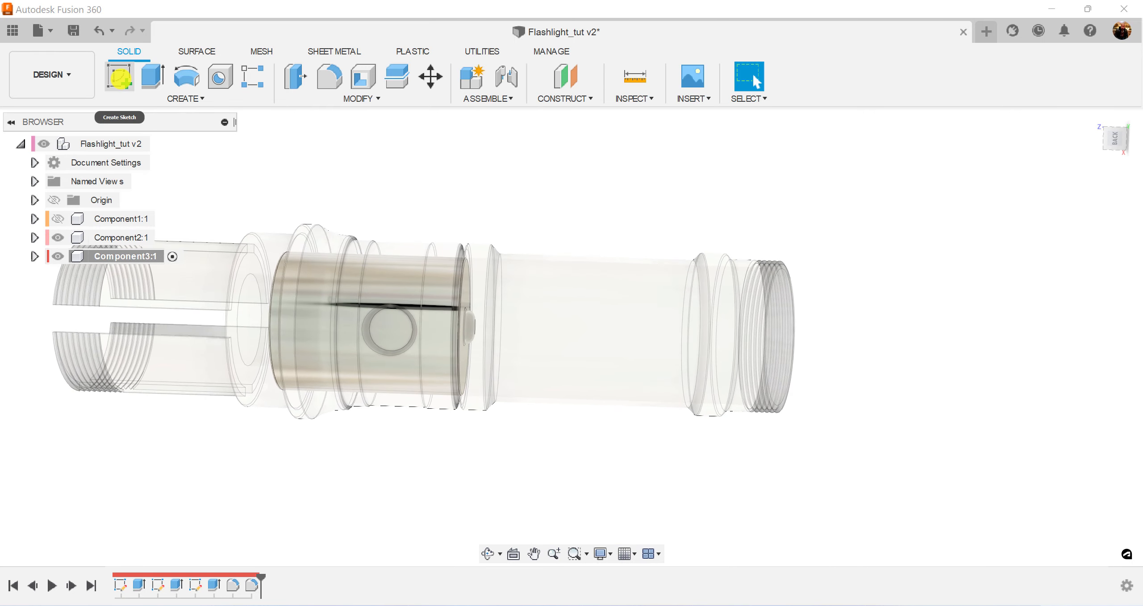
left_click(119, 78)
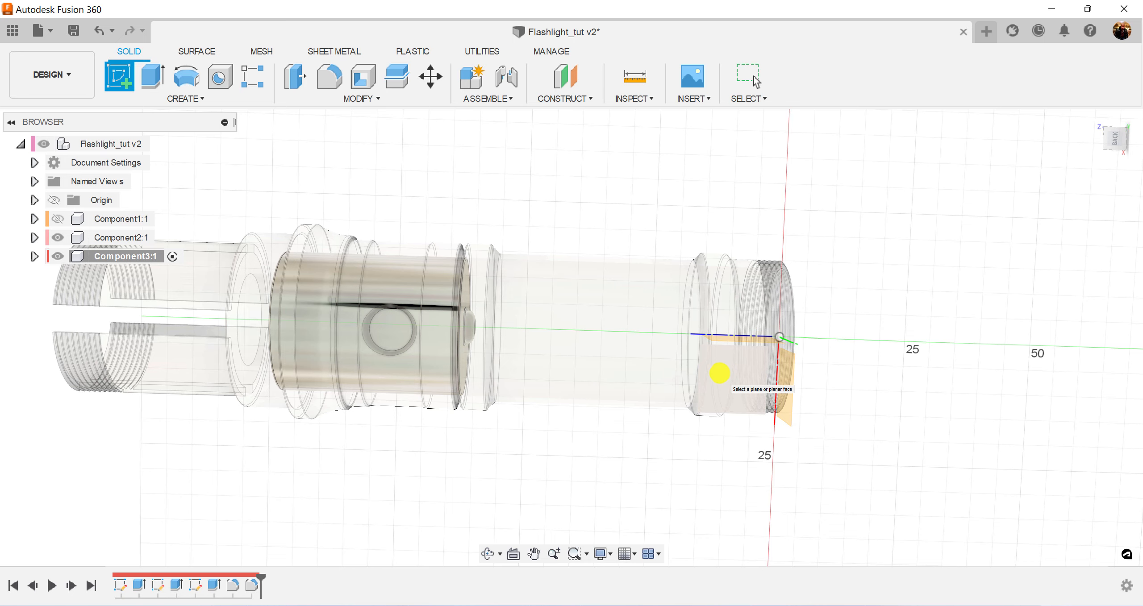
left_click(719, 373)
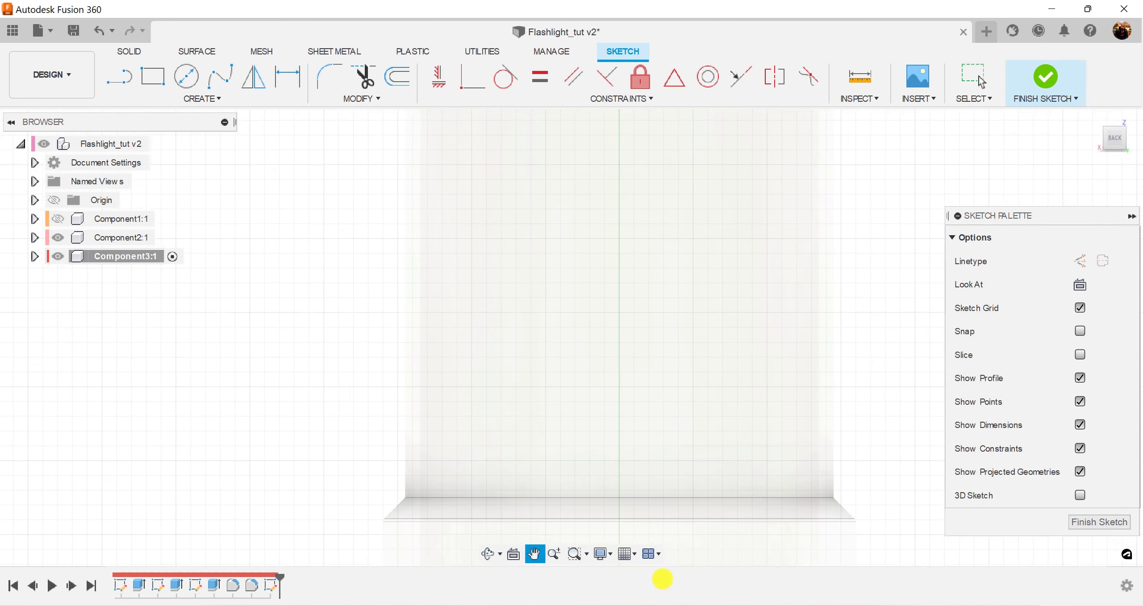
middle_click_drag(663, 579, 662, 582)
scroll(750, 384, "down", 5)
middle_click_drag(776, 319, 710, 509)
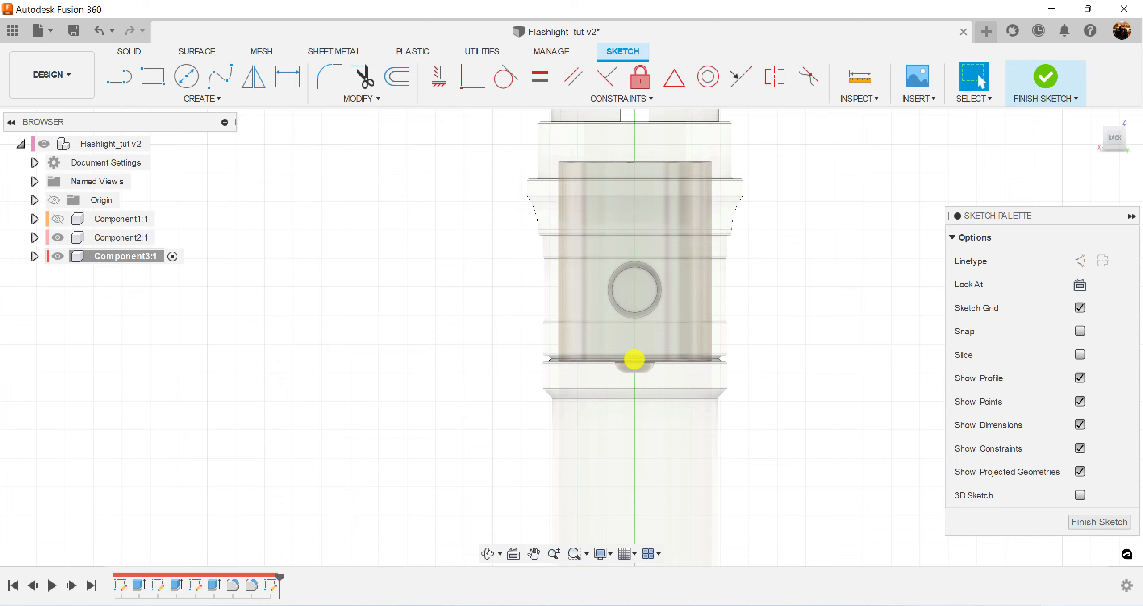
scroll(951, 199, "up", 2)
scroll(781, 301, "up", 3)
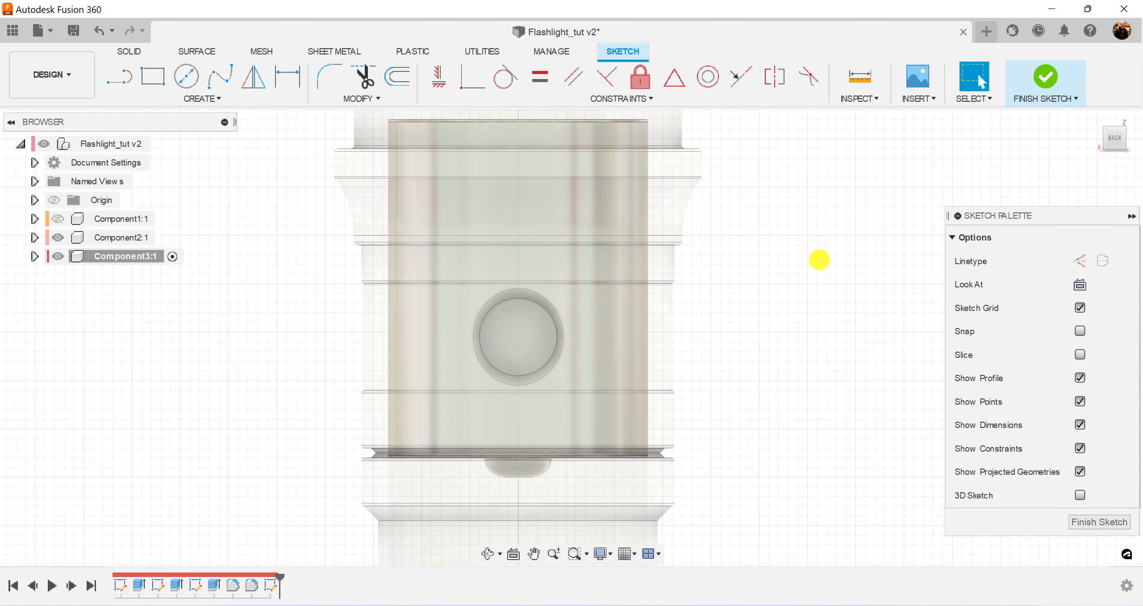
Step: Hide Component3 while keeping Component2 displayed as the reference for the sketch
left_click(57, 238)
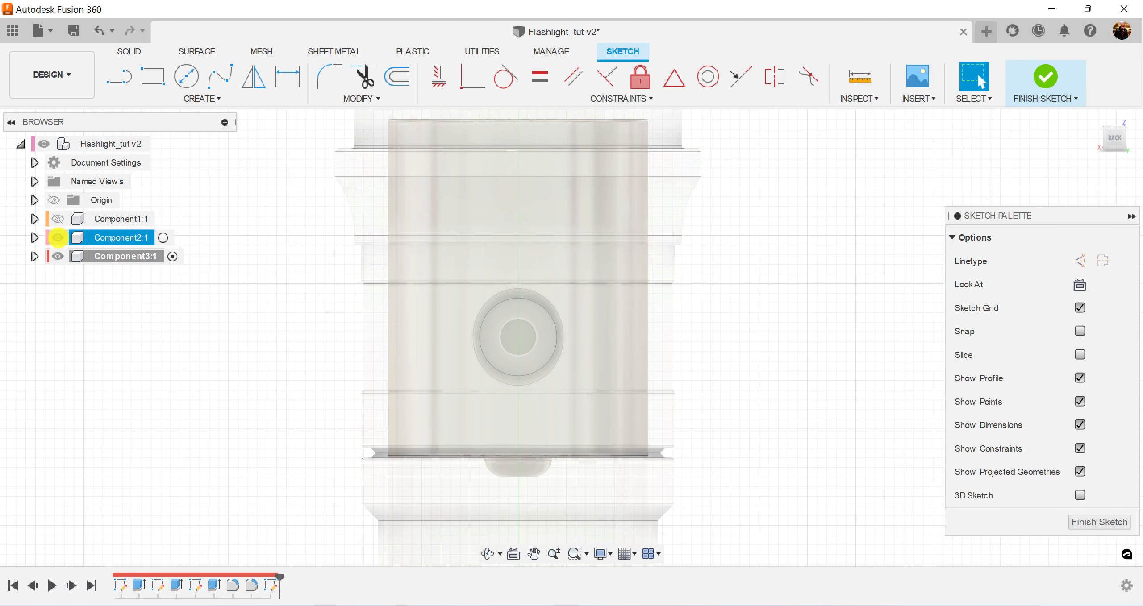
left_click(57, 238)
left_click(57, 238)
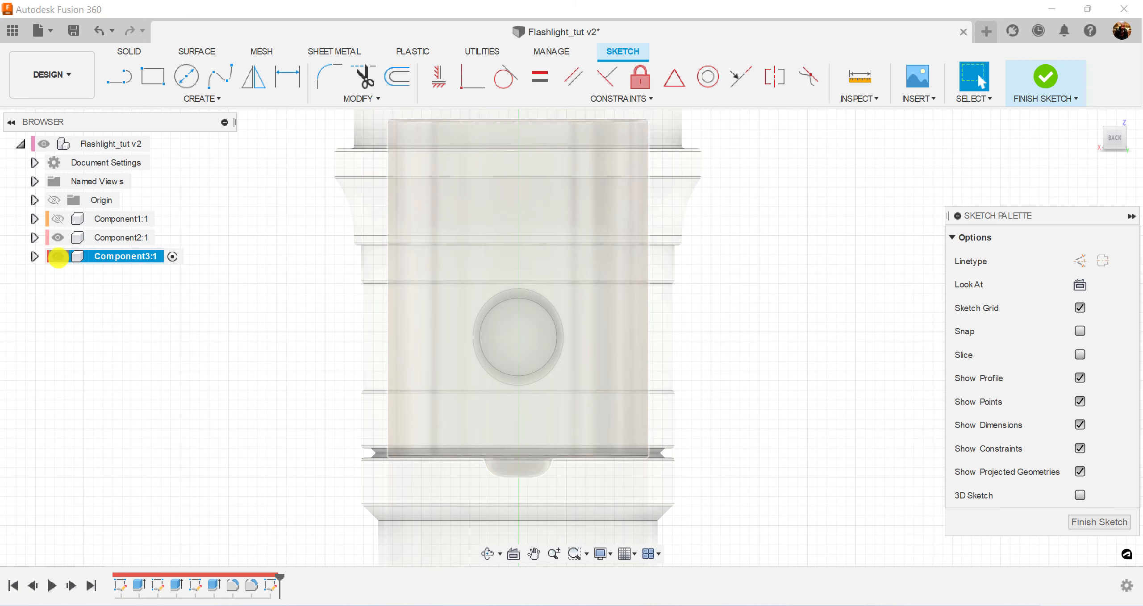
left_click(57, 257)
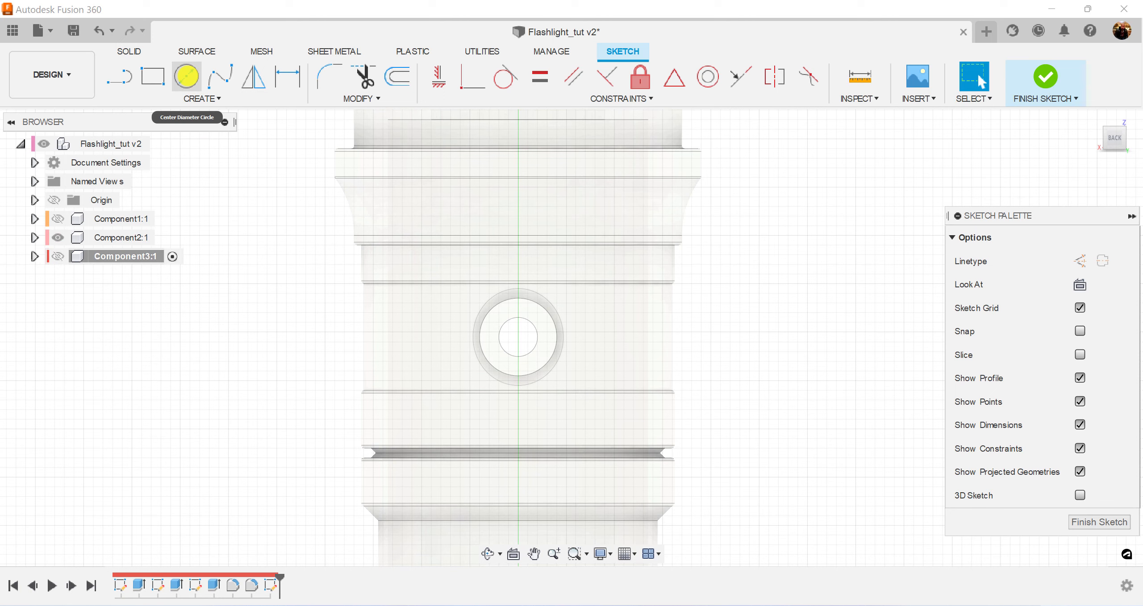
Step: Draw a 9 mm diameter circle centred on the housing's round side opening
left_click(186, 76)
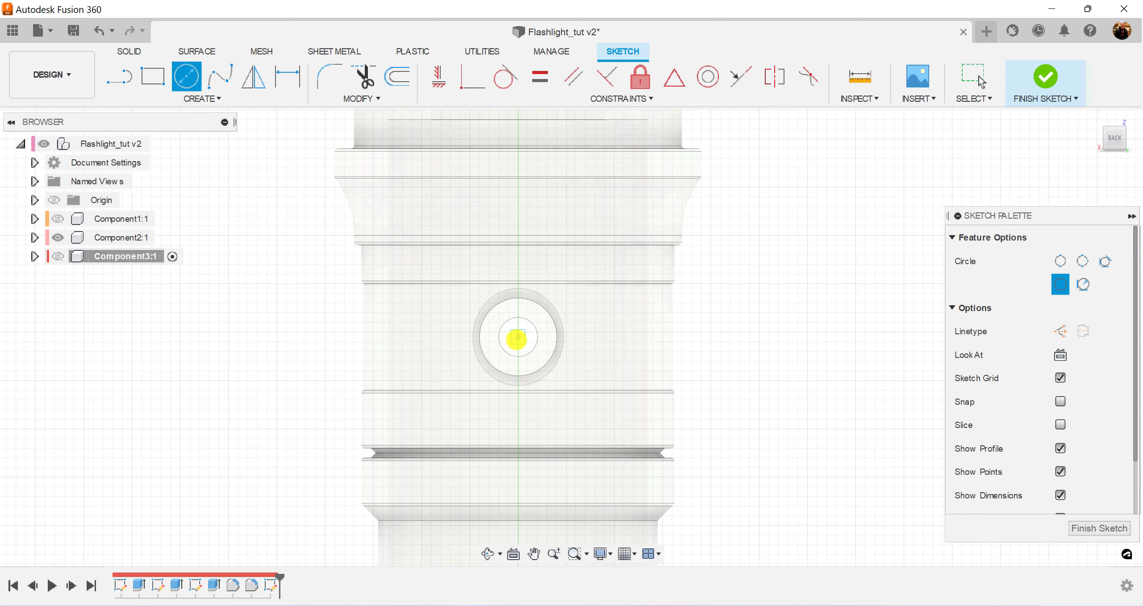
left_click(518, 338)
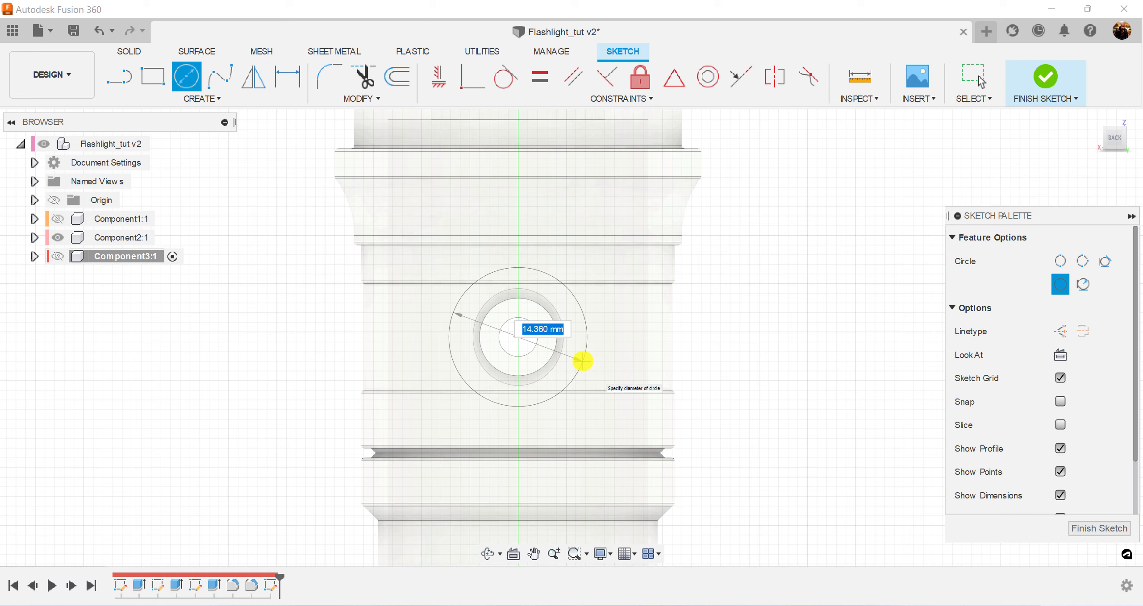
key("Tab")
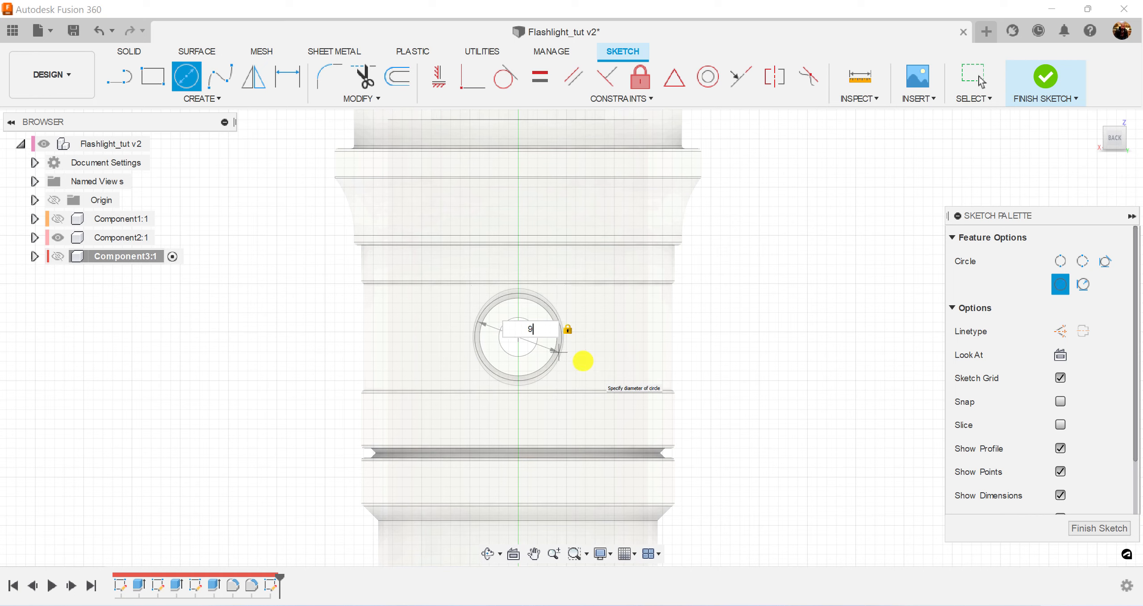
key("Return")
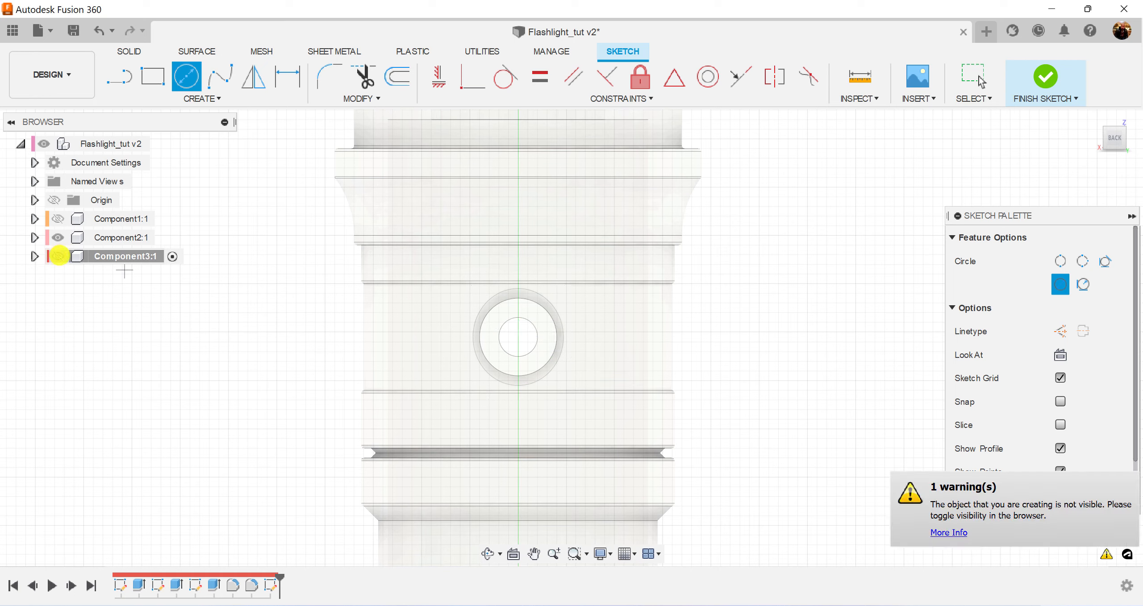
Step: Show Component3 again, hide Component2, and finish the circle sketch
left_click(58, 257)
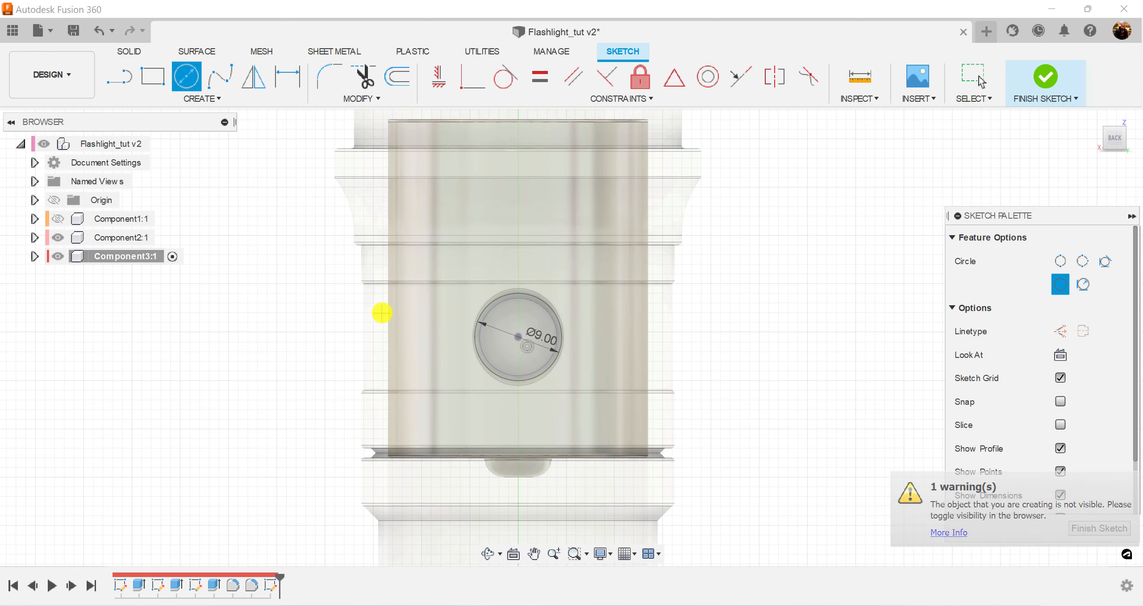
left_click(58, 237)
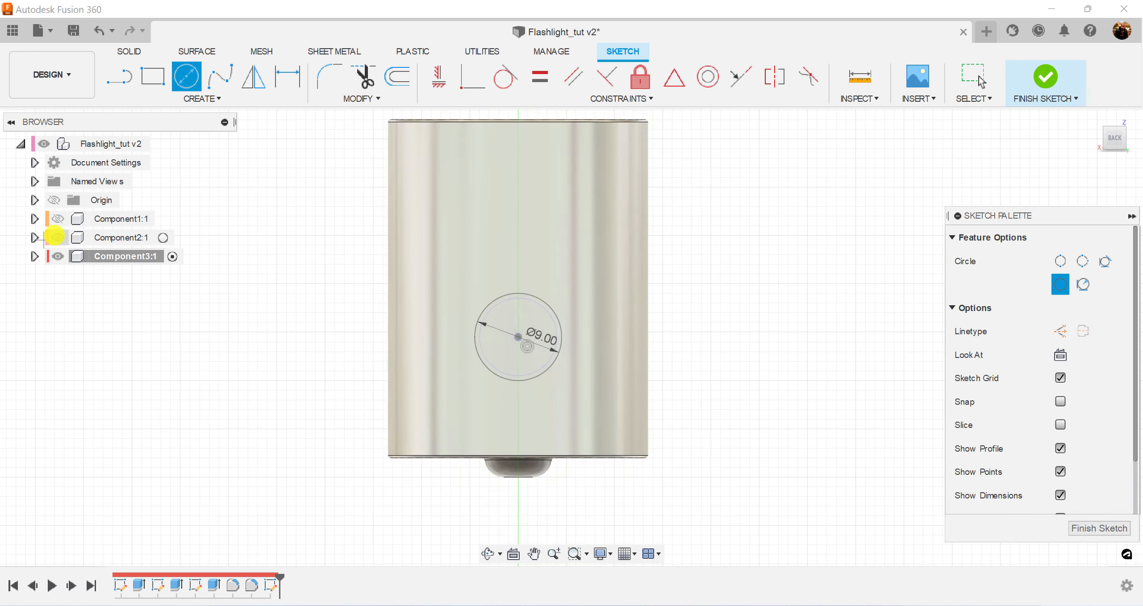
middle_click_drag(797, 371, 802, 256, "shift")
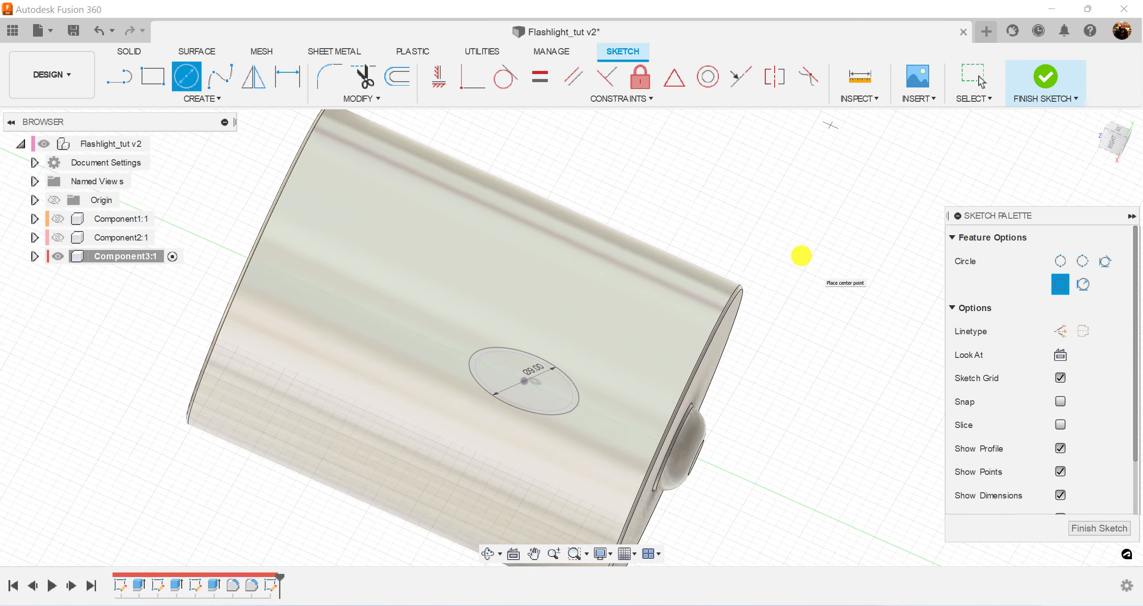
left_click(1098, 529)
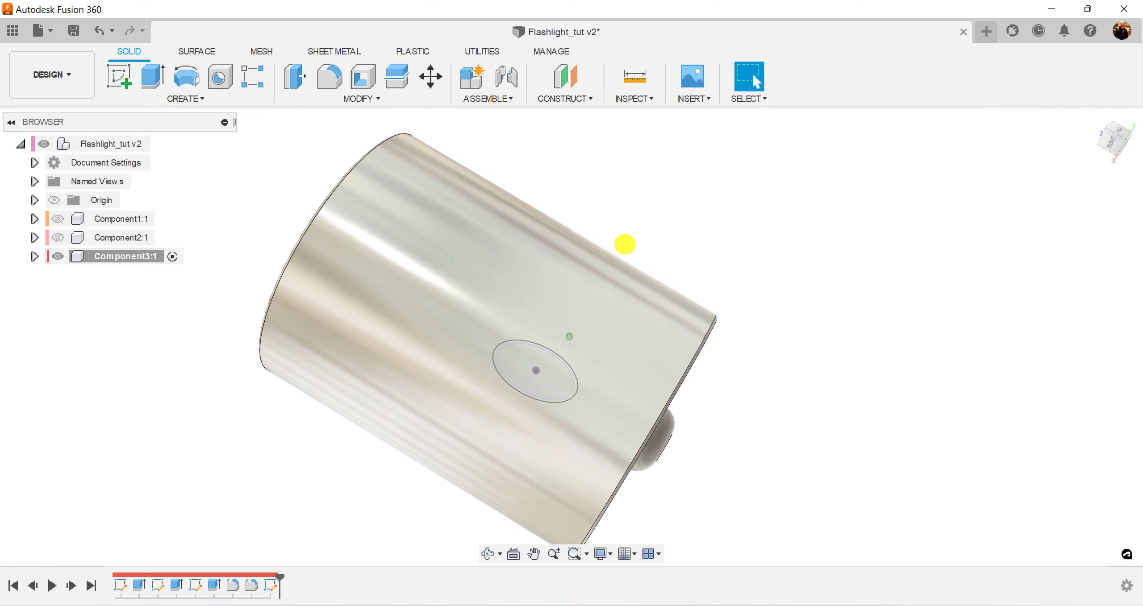
Step: Extrude both profiles of the 9 mm circle 15.5 mm outward through the cylinder's side as a new body
left_click(153, 78)
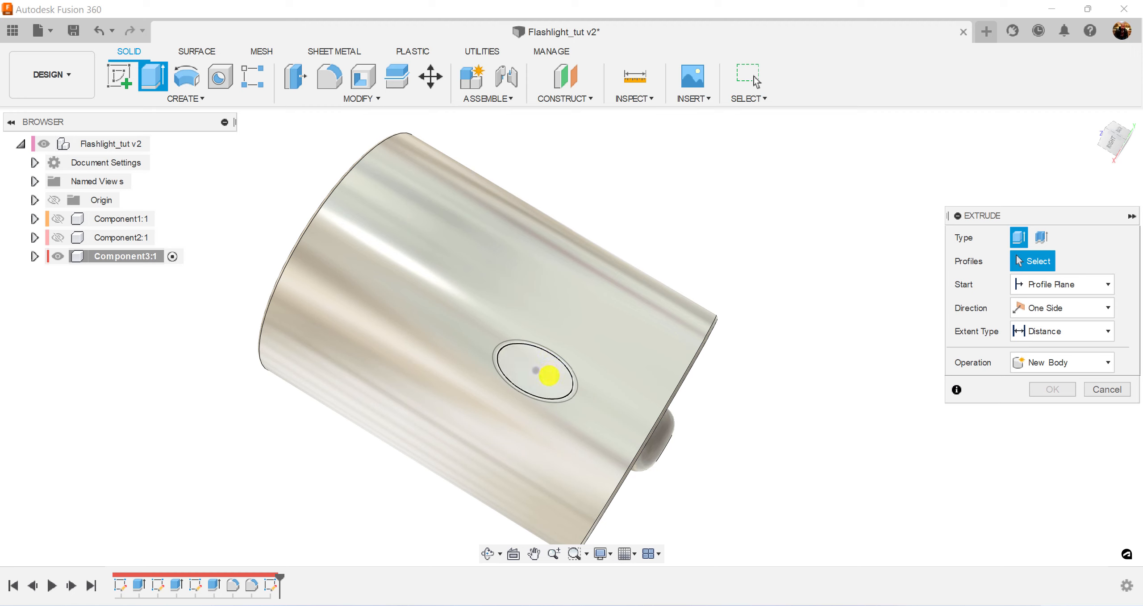
left_click(549, 376)
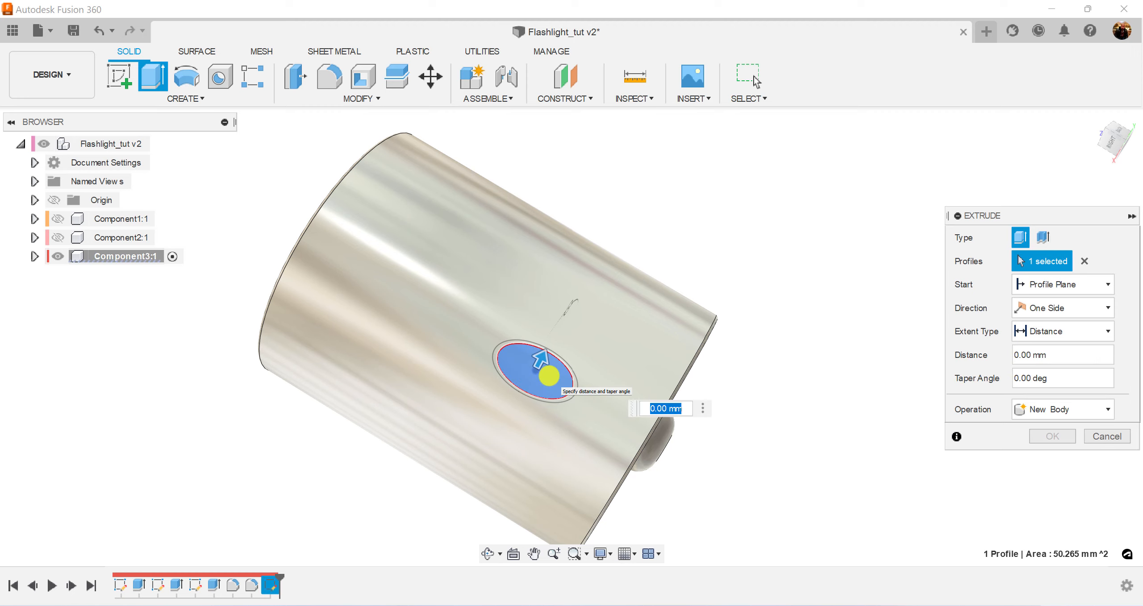
left_click(565, 395)
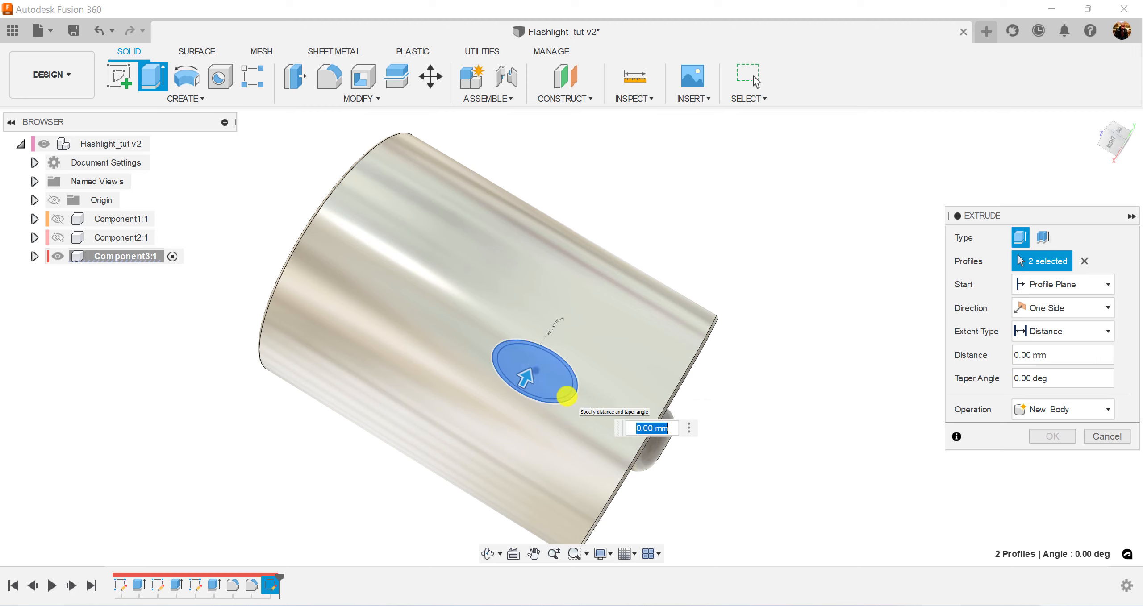
scroll(724, 233, "up", 1)
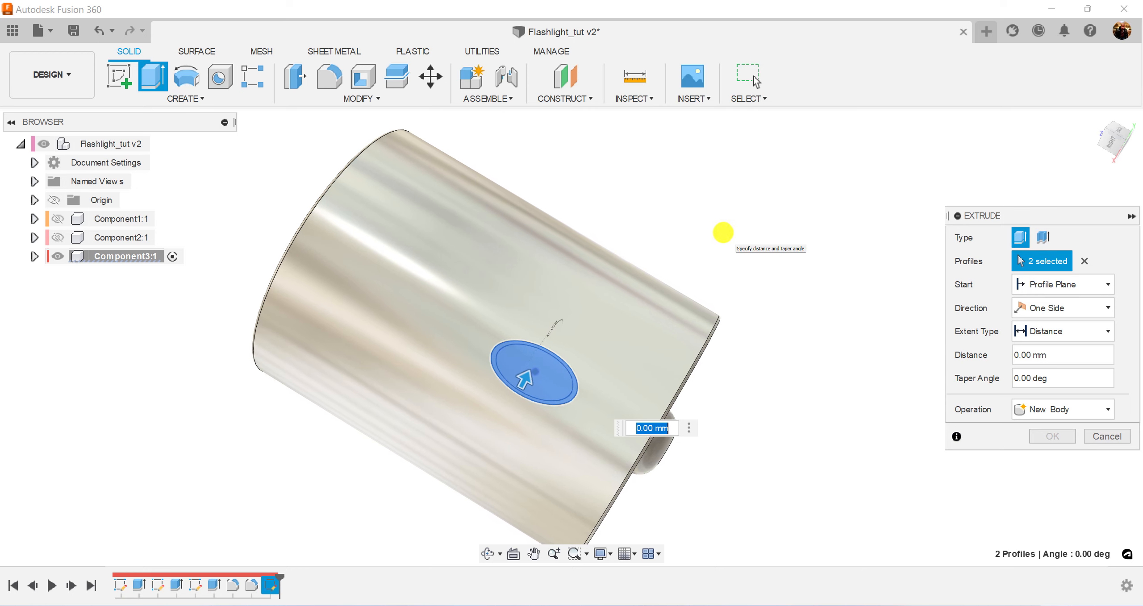
key("Return")
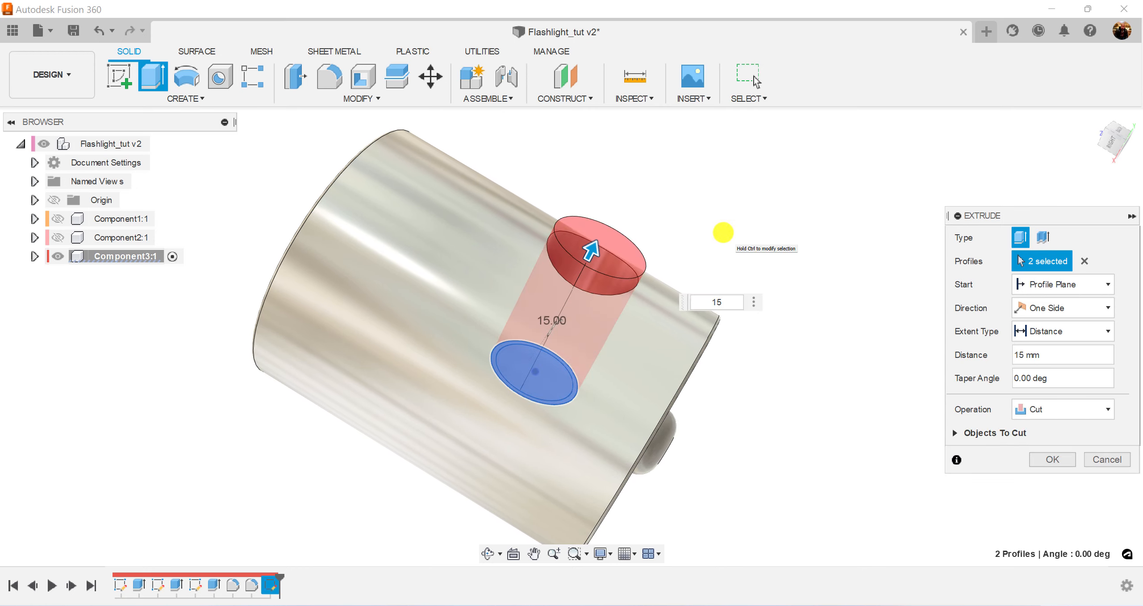
type(".5")
key("Return")
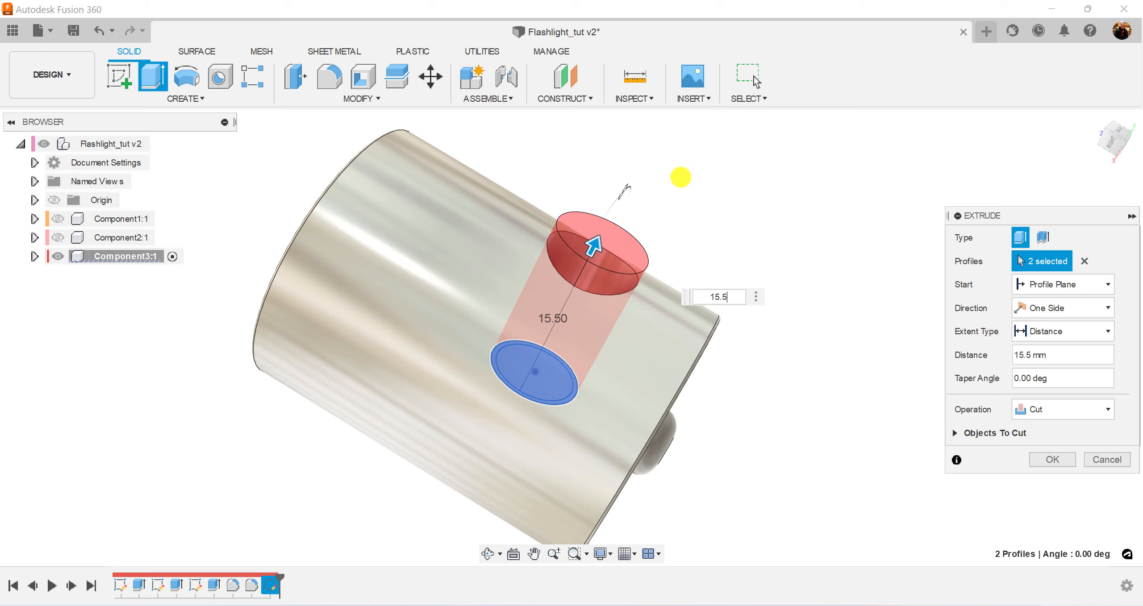
left_click(1070, 409)
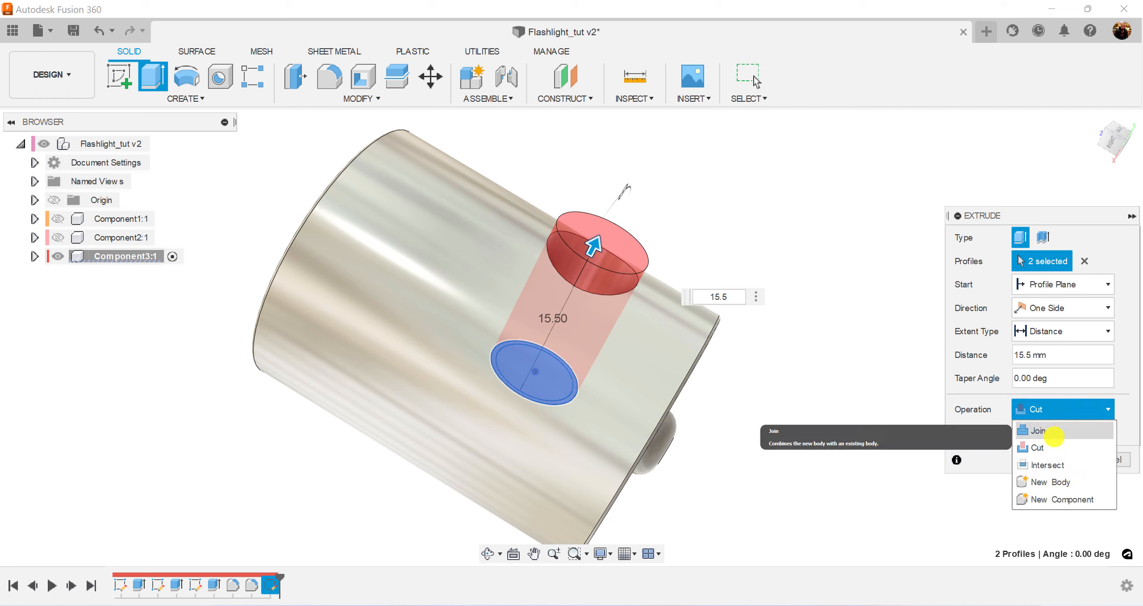
left_click(1054, 481)
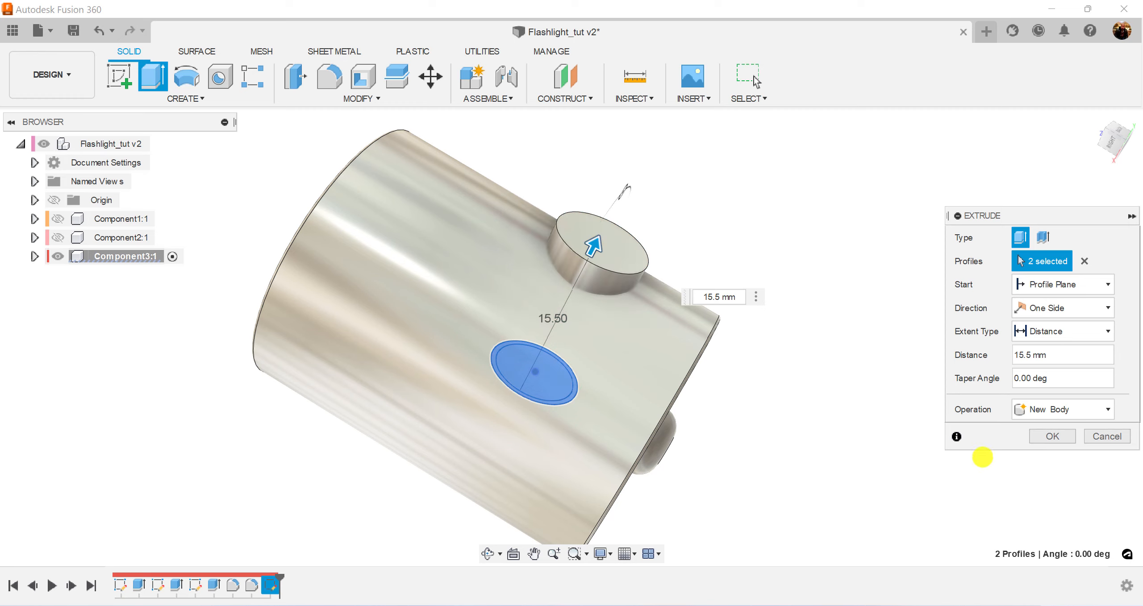
left_click(1053, 437)
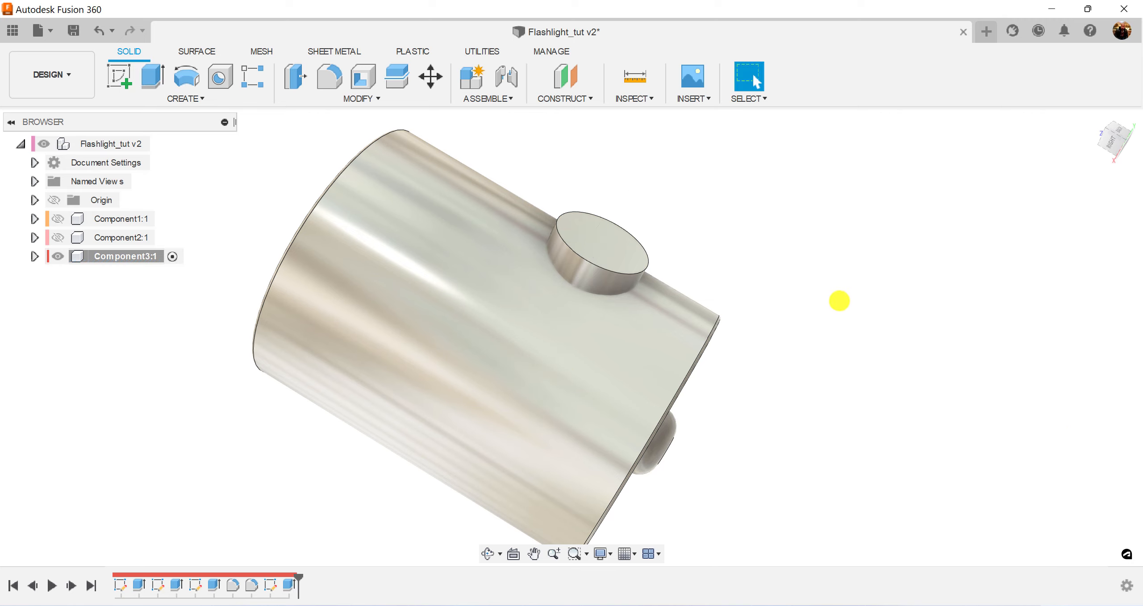
Step: Start a new sketch on the YZ origin plane, viewing the protruding round button from the right side
middle_click_drag(839, 300, 1121, 137, "shift")
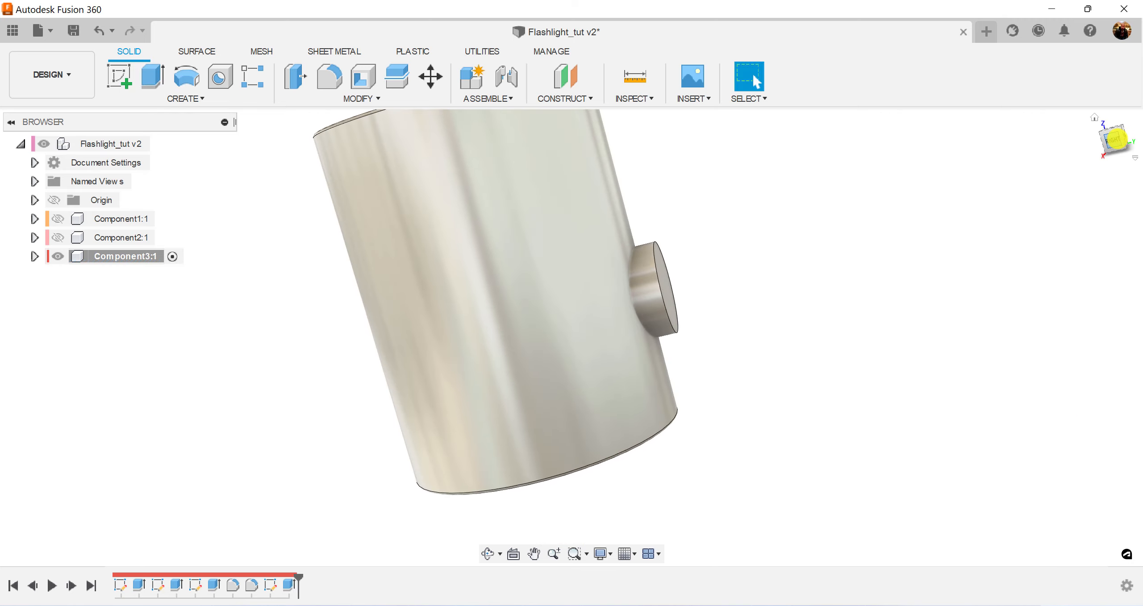
left_click(1114, 140)
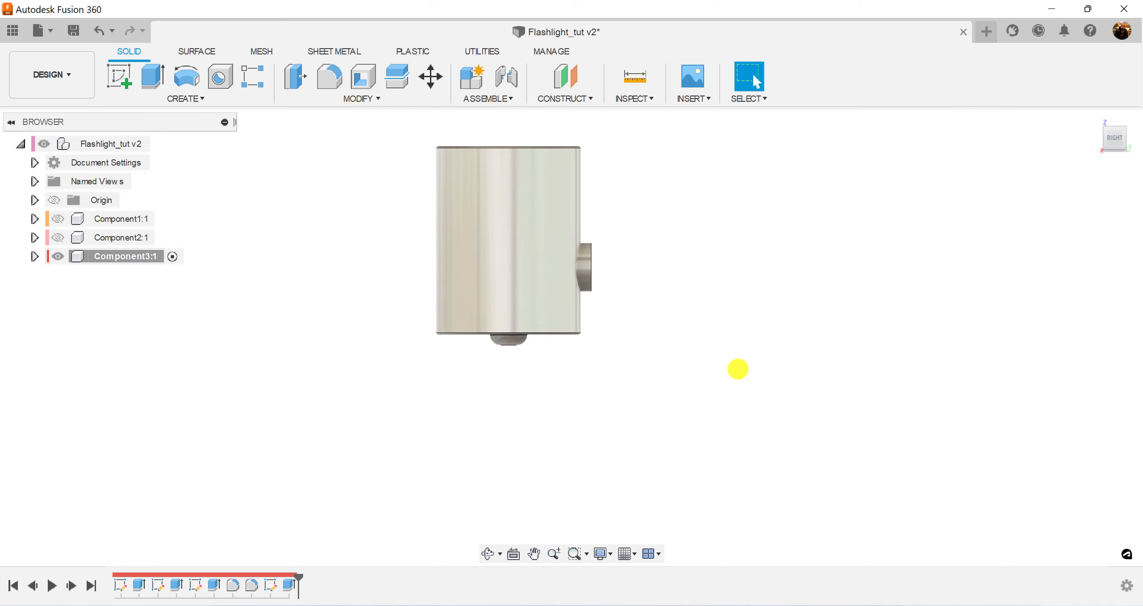
left_click(119, 77)
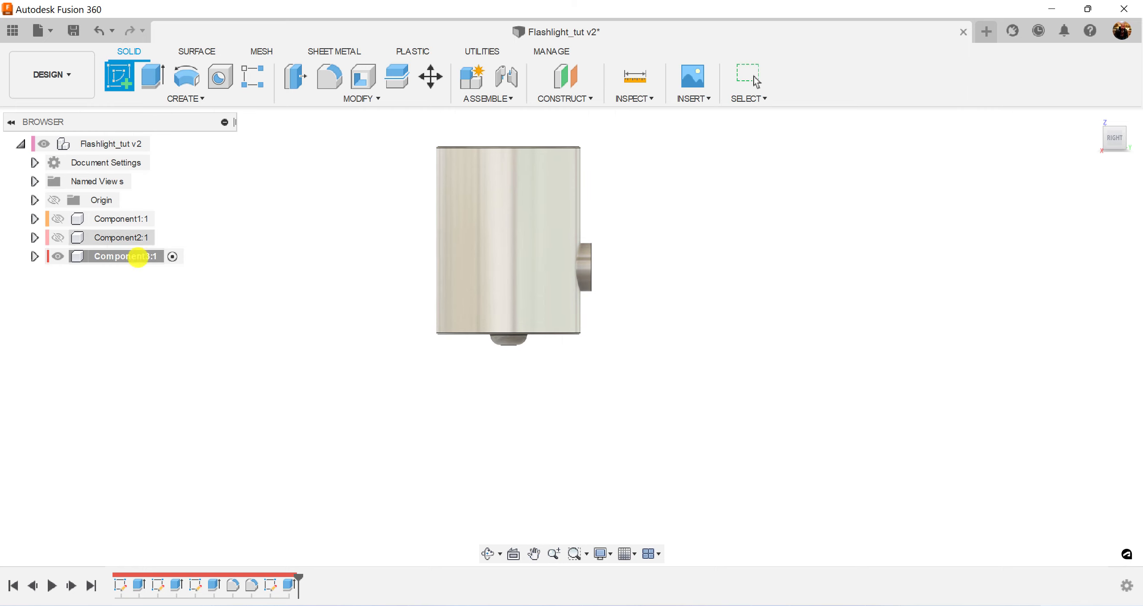
left_click(723, 429)
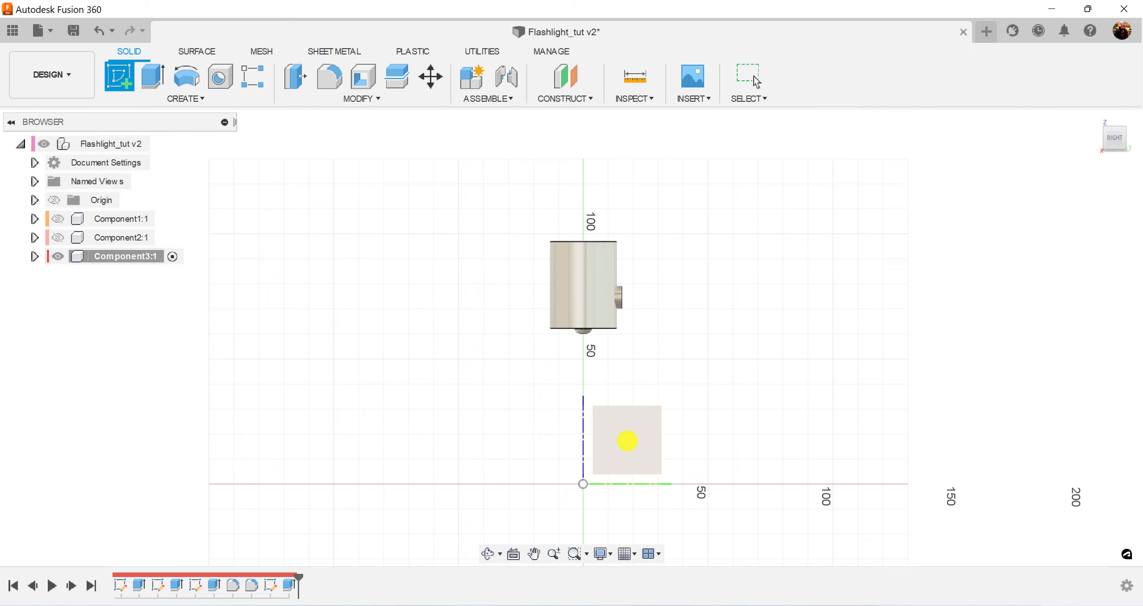
left_click(628, 441)
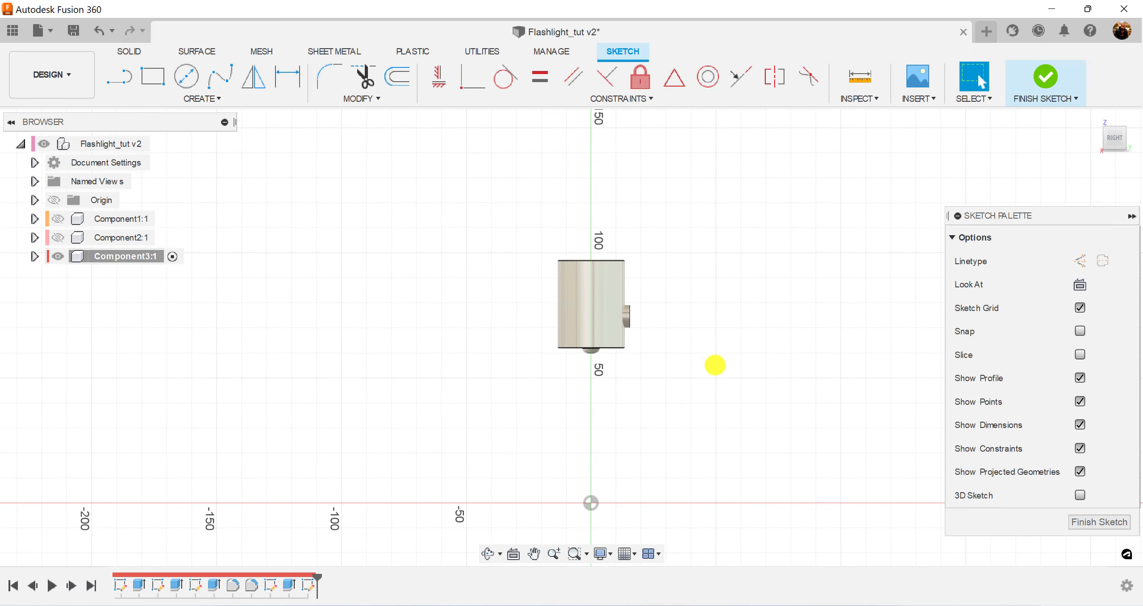
scroll(671, 341, "up", 5)
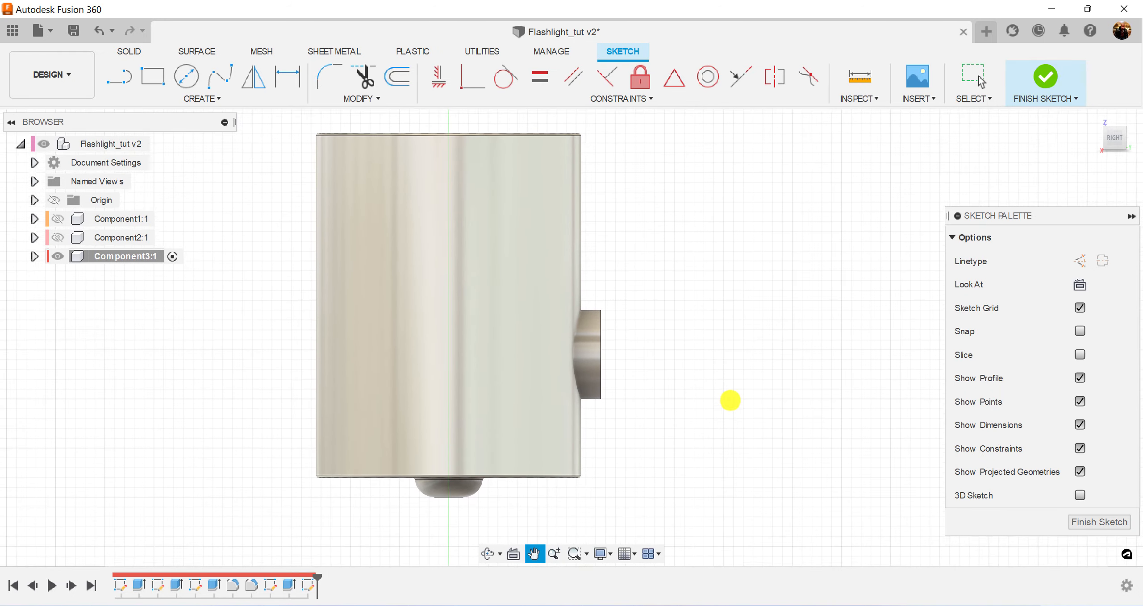
scroll(689, 390, "up", 5)
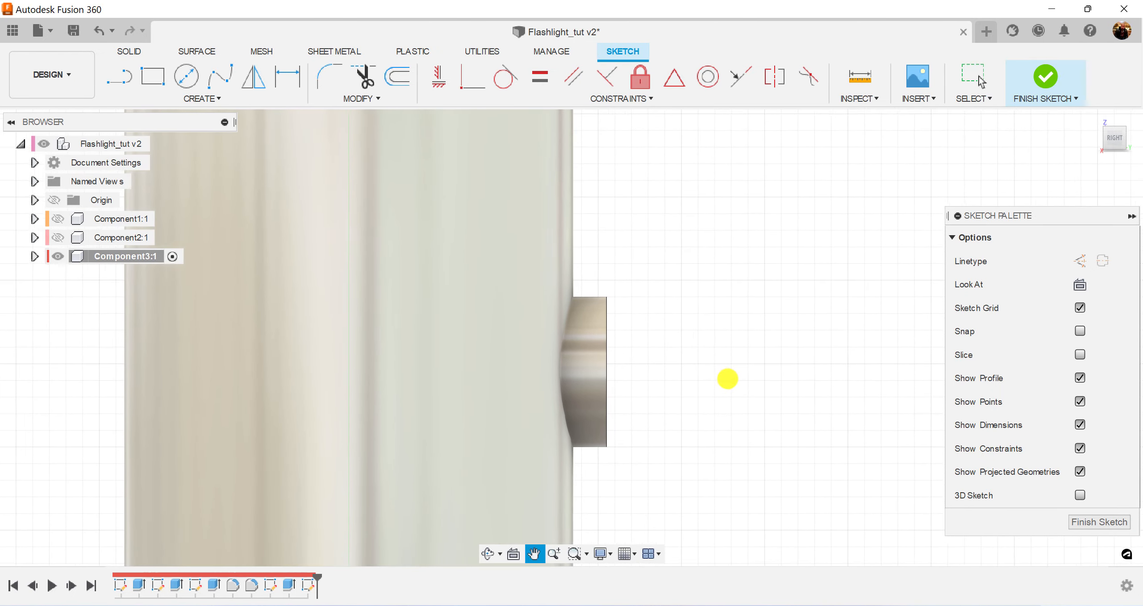
Step: Draw a 2.25 mm horizontal line outward from the midpoint of the button's outer face and place its dimension below the line
key("l")
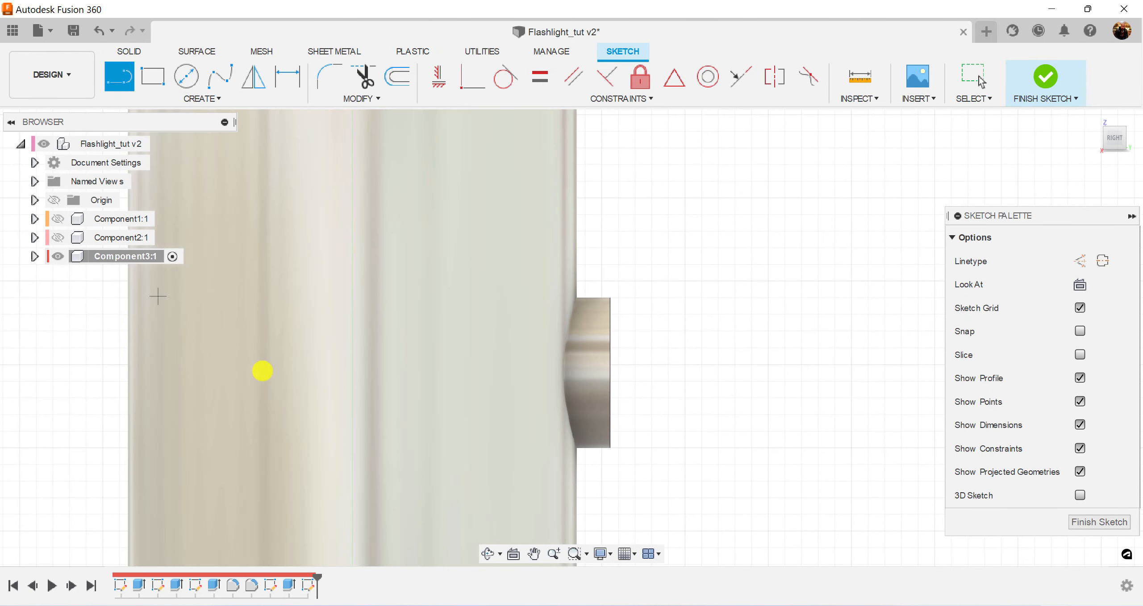
scroll(720, 447, "up", 4)
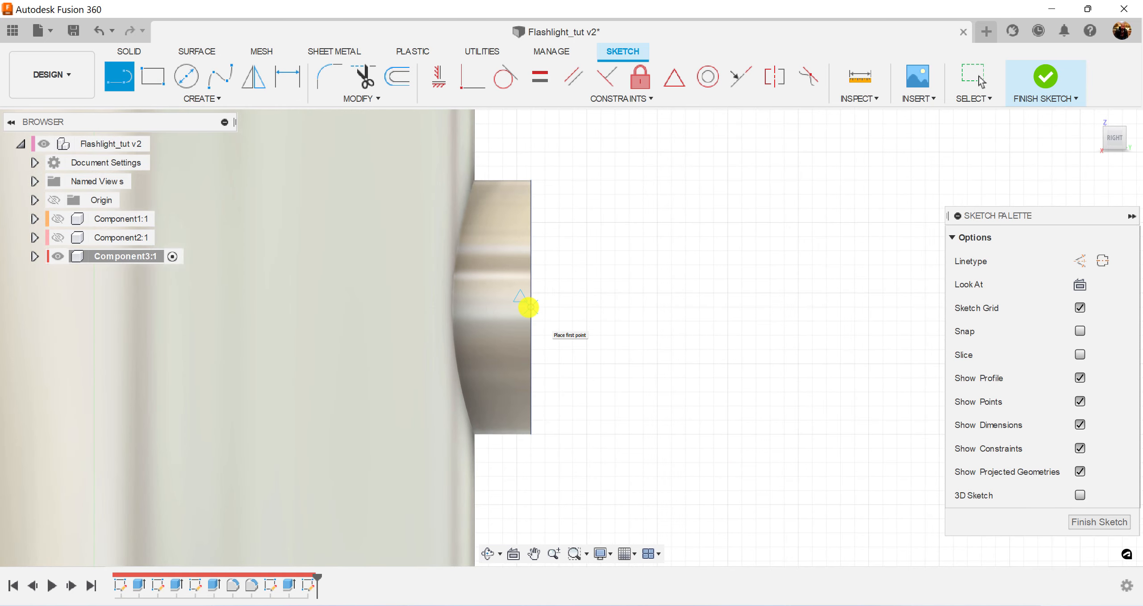
left_click(532, 307)
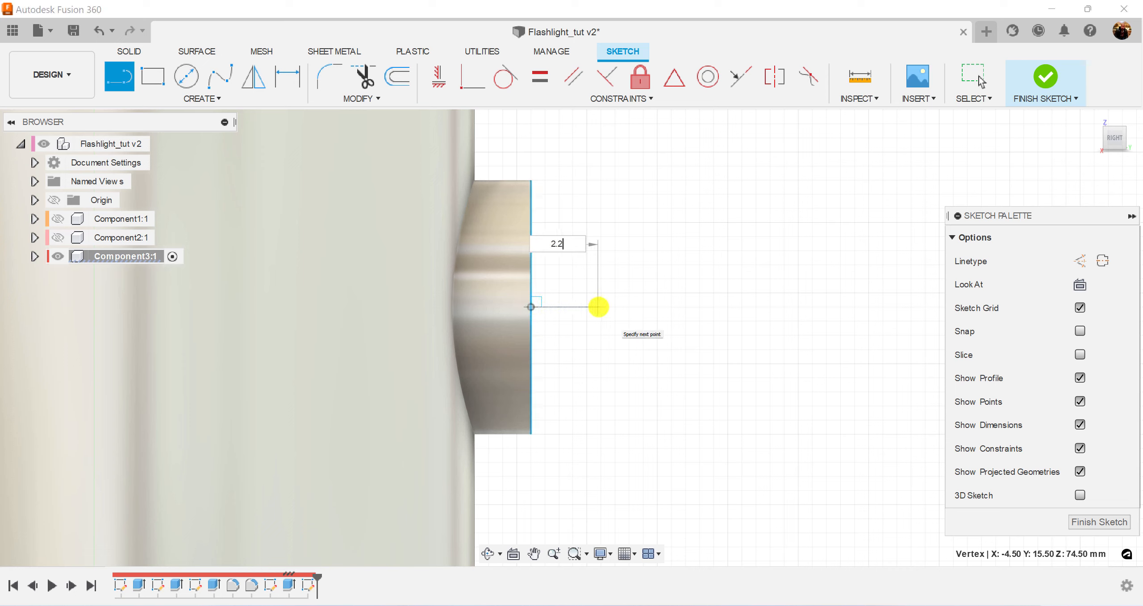
key("Tab")
key("Return")
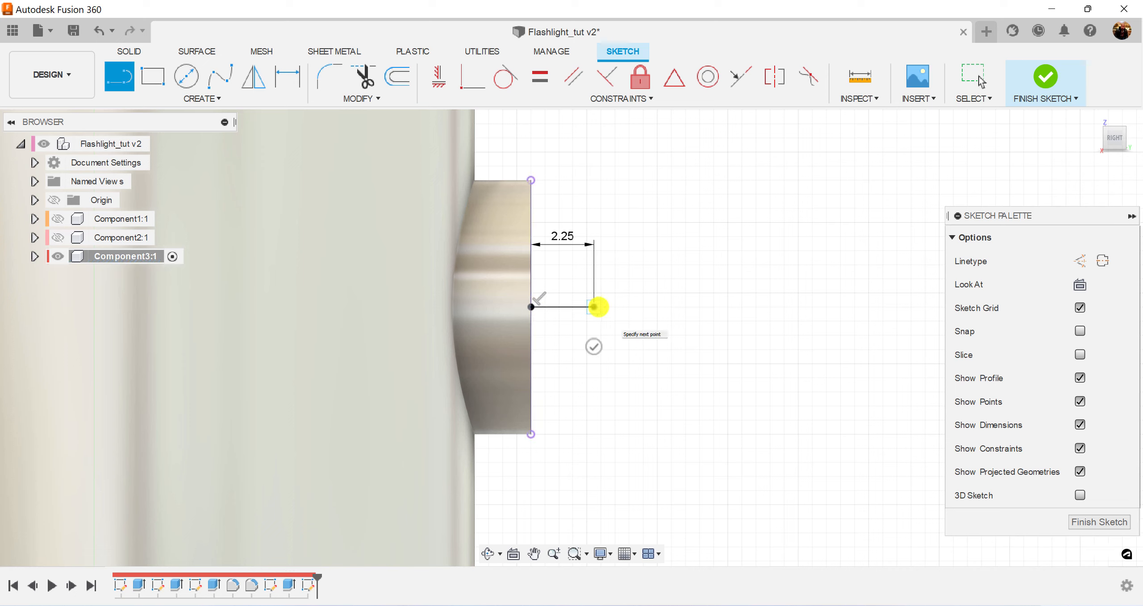
left_click(594, 347)
scroll(616, 250, "up", 4)
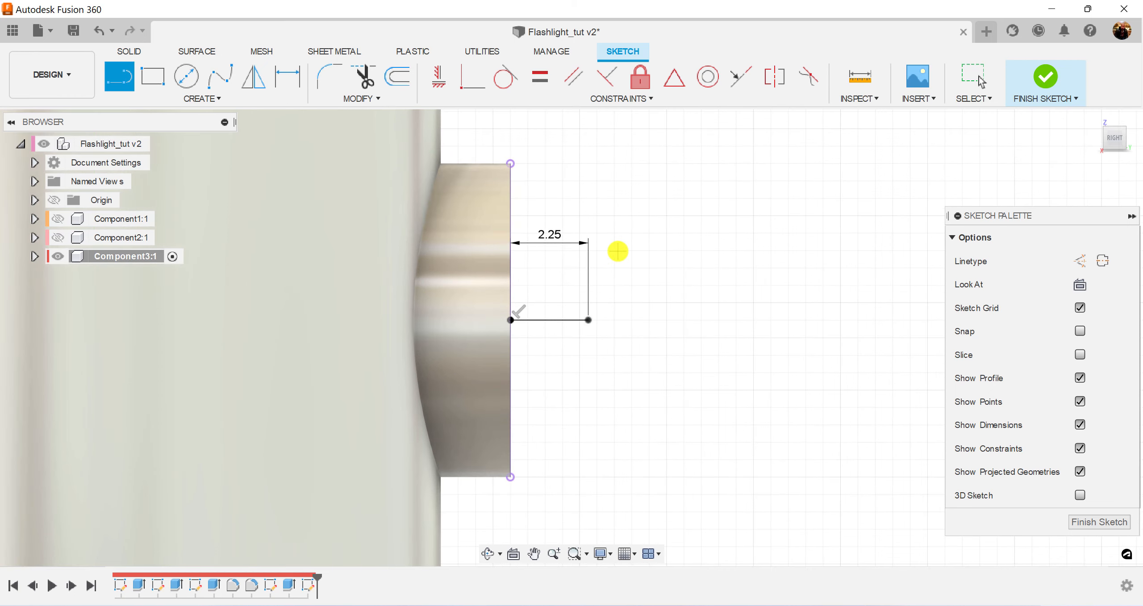
key("Escape")
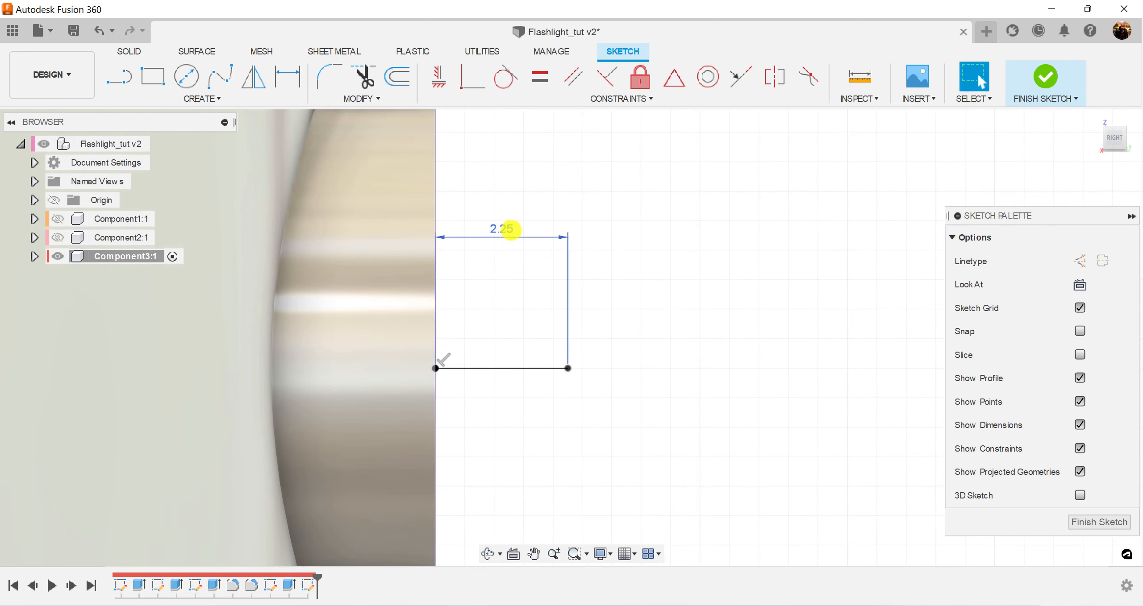
left_click_drag(504, 229, 499, 388)
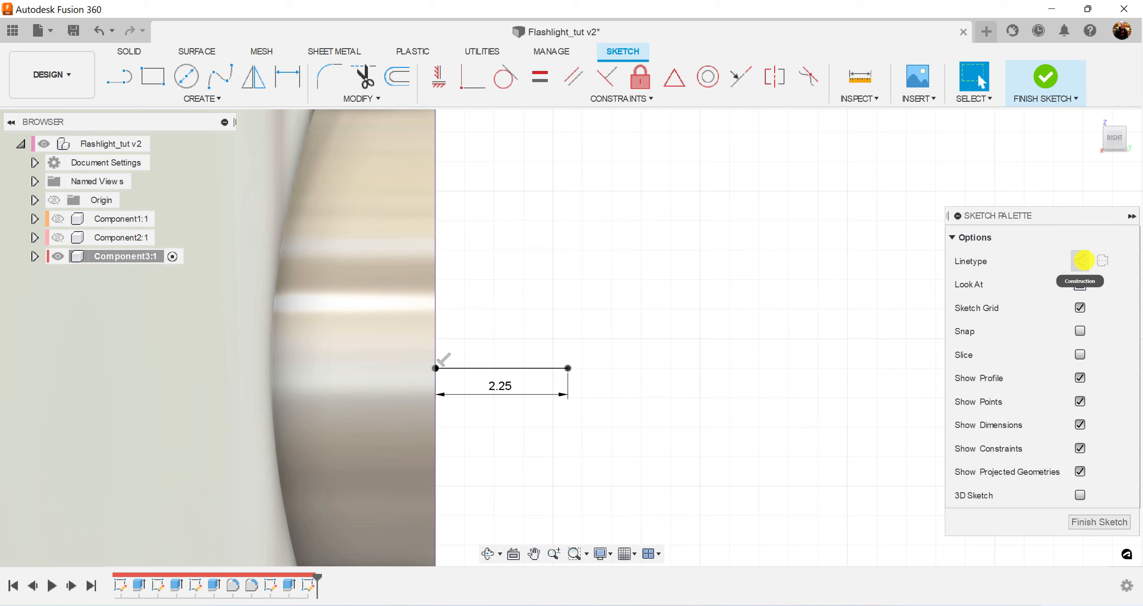
Step: Draw a vertical construction line upward from the outer end of the 2.25 mm line
left_click(1082, 261)
left_click(119, 76)
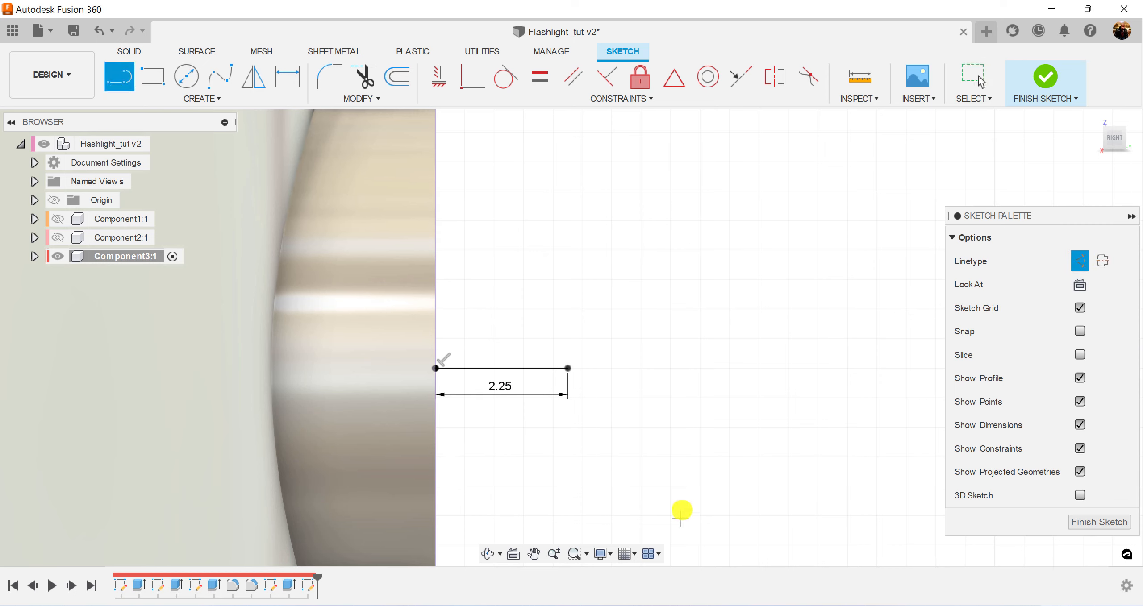
left_click_drag(568, 368, 568, 158)
left_click(568, 158)
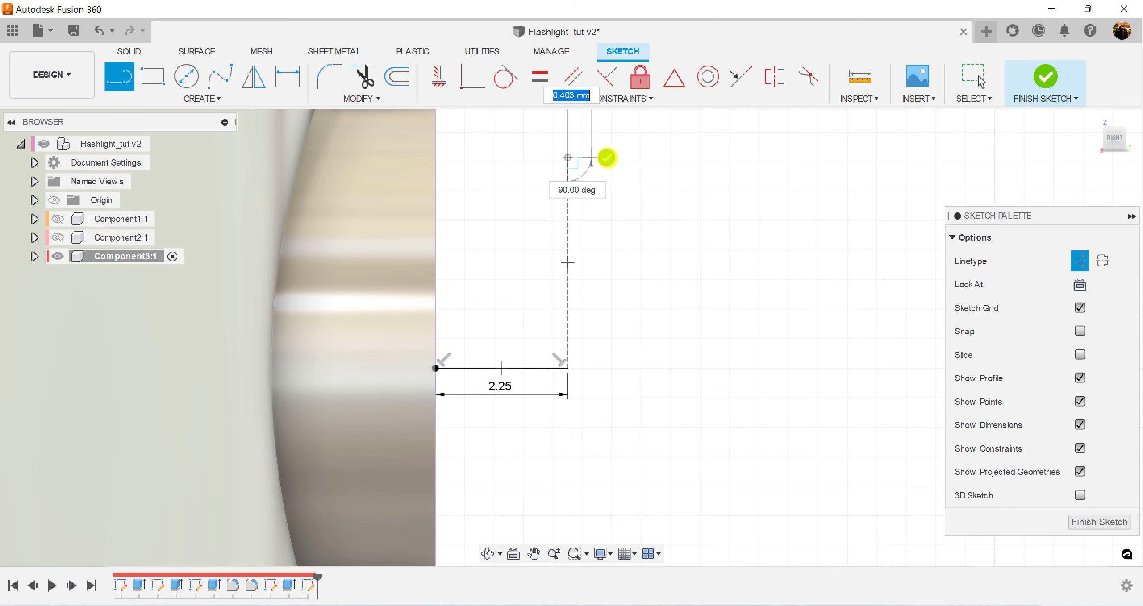
left_click(606, 159)
Step: Draw a solid 3-point arc from the button face's upper corner to the 2.25 mm line's outer end, tangent to the construction line, and finish the sketch
scroll(717, 404, "down", 2)
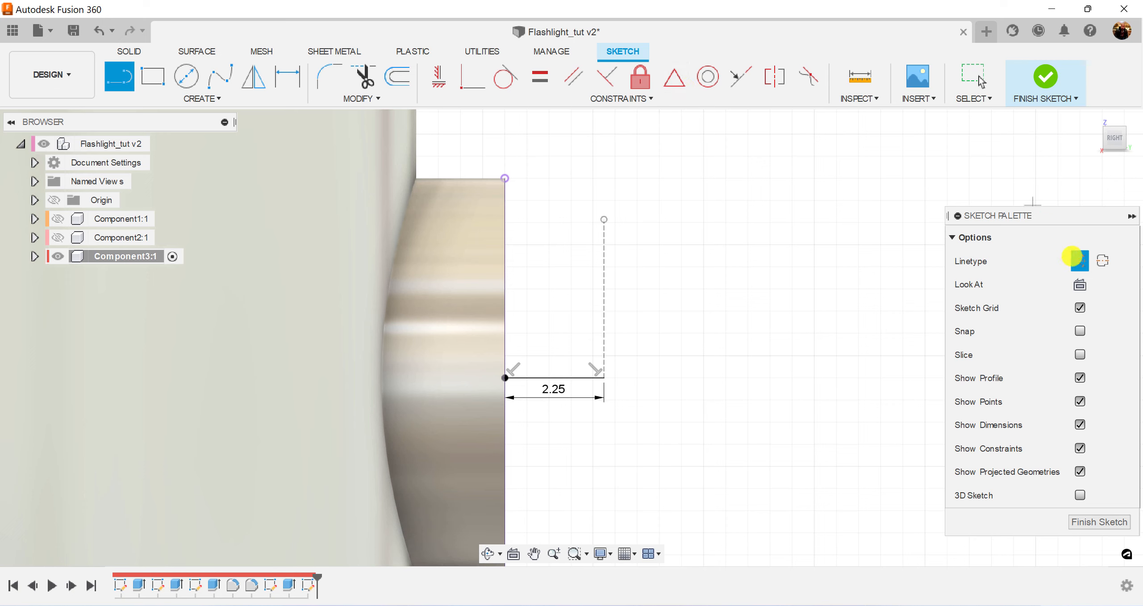
left_click(178, 99)
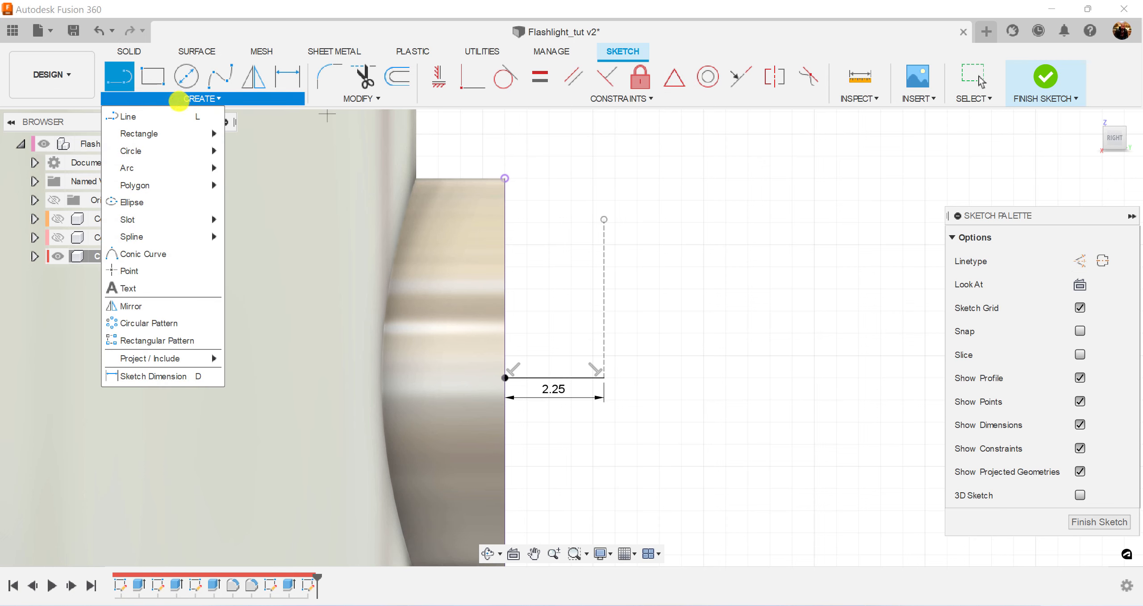
mouse_move(163, 165)
left_click(235, 168)
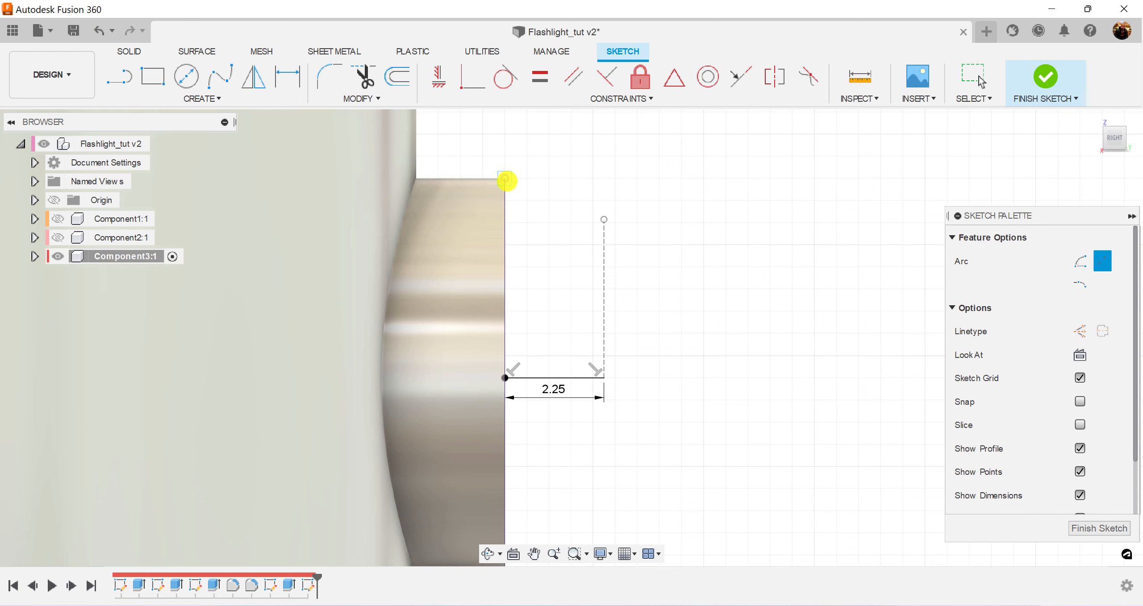
left_click(505, 178)
left_click(604, 378)
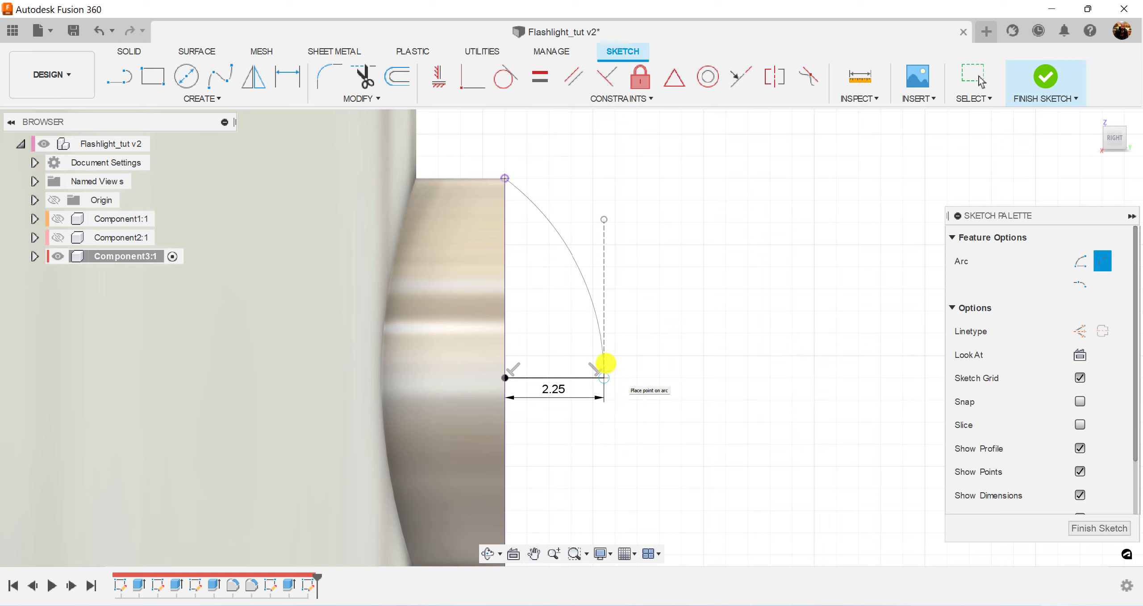
left_click(605, 364)
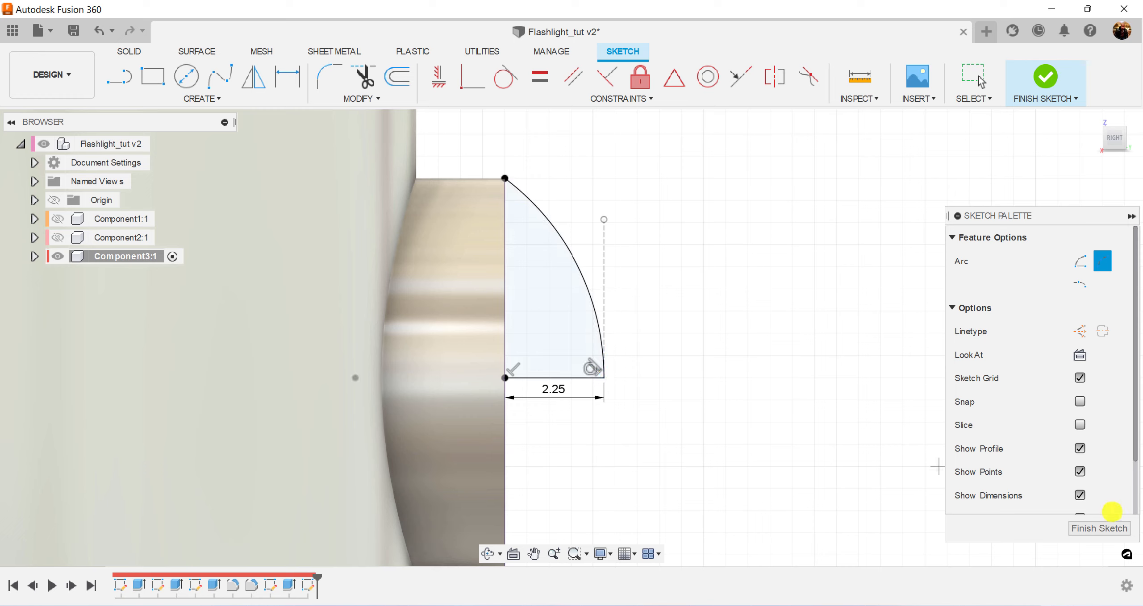
left_click(1112, 528)
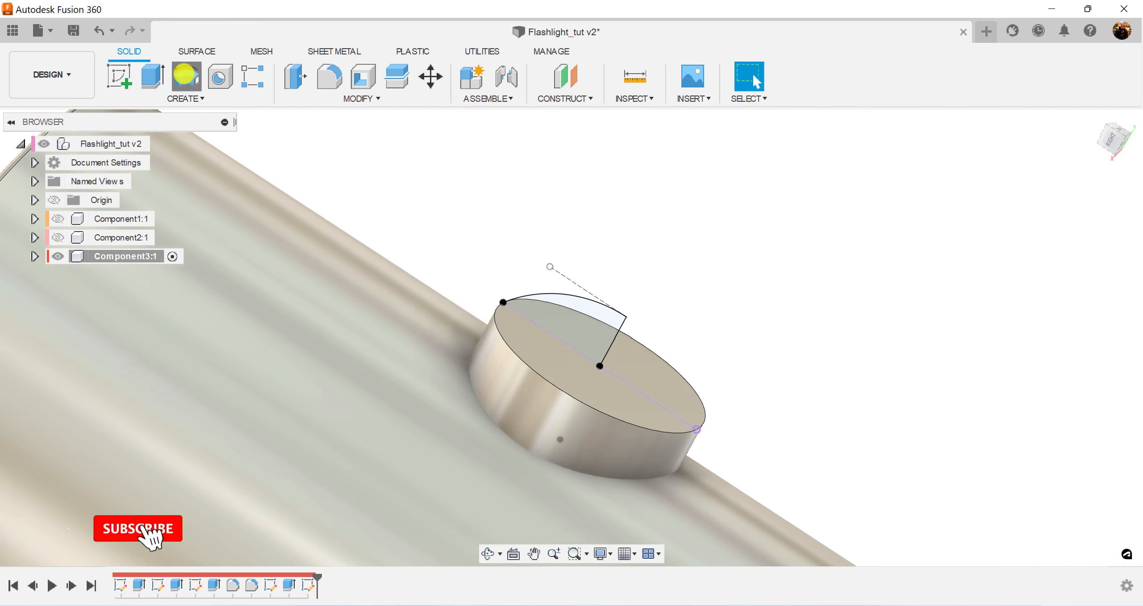
Step: Revolve the arc profile 360 degrees about the 2.25 mm line, joining it to the button as a domed cap
left_click(186, 76)
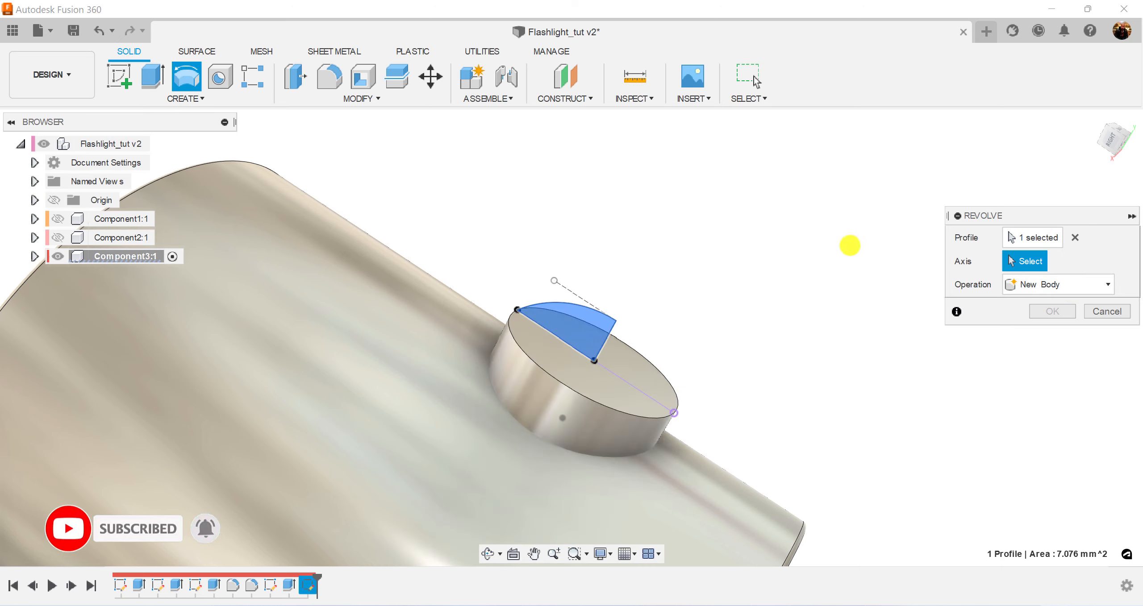
left_click(631, 310)
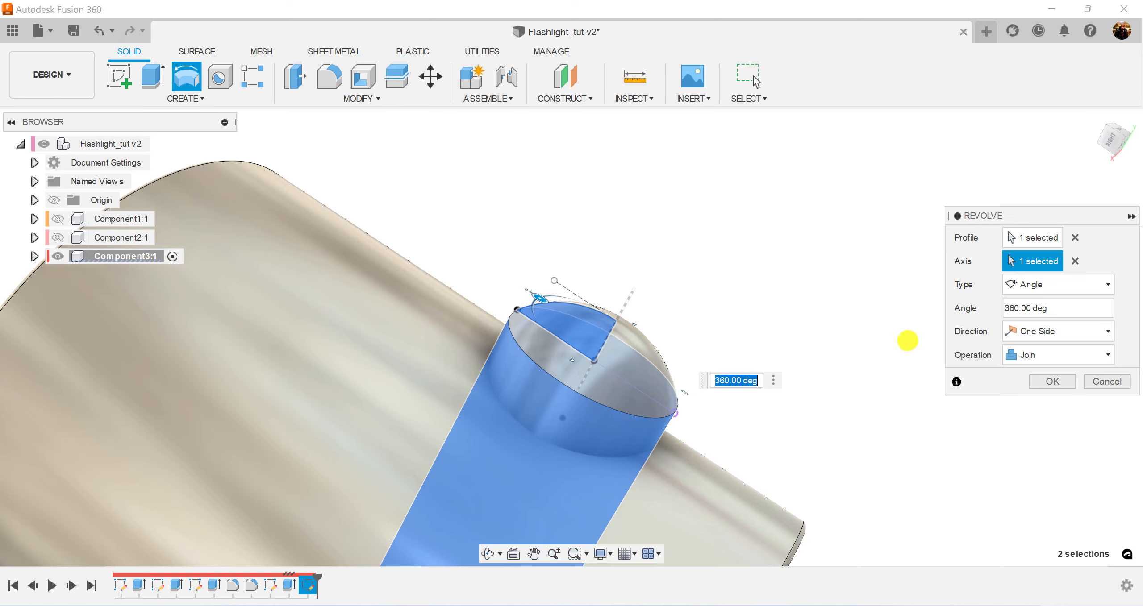
left_click(1053, 382)
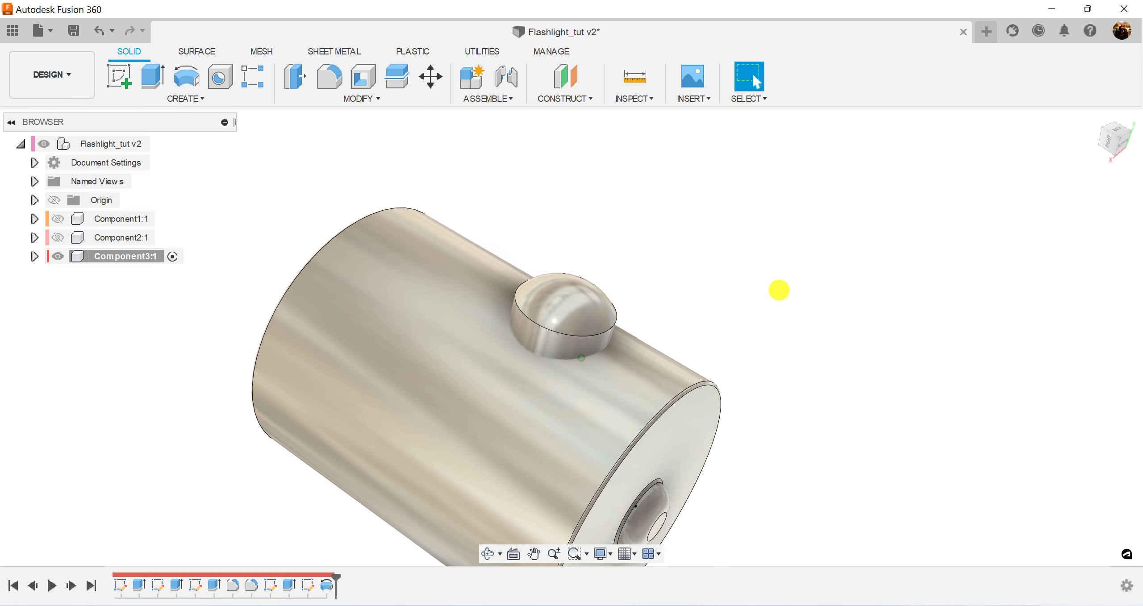
Step: Cut the domed button body out of the main cylinder body with Combine, keeping the tool body
left_click(352, 98)
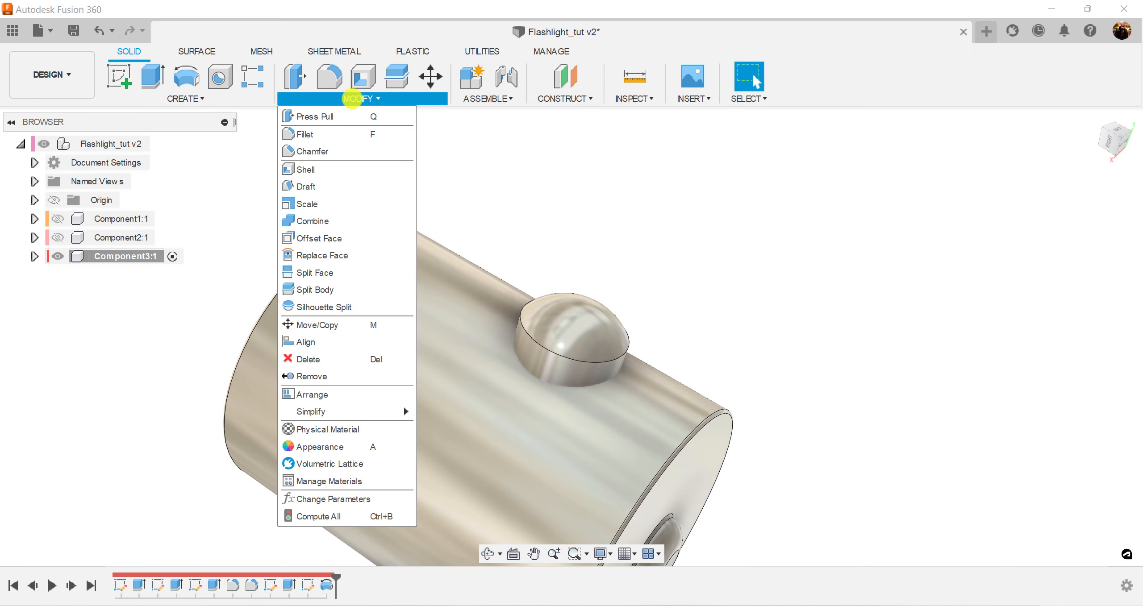
left_click(313, 221)
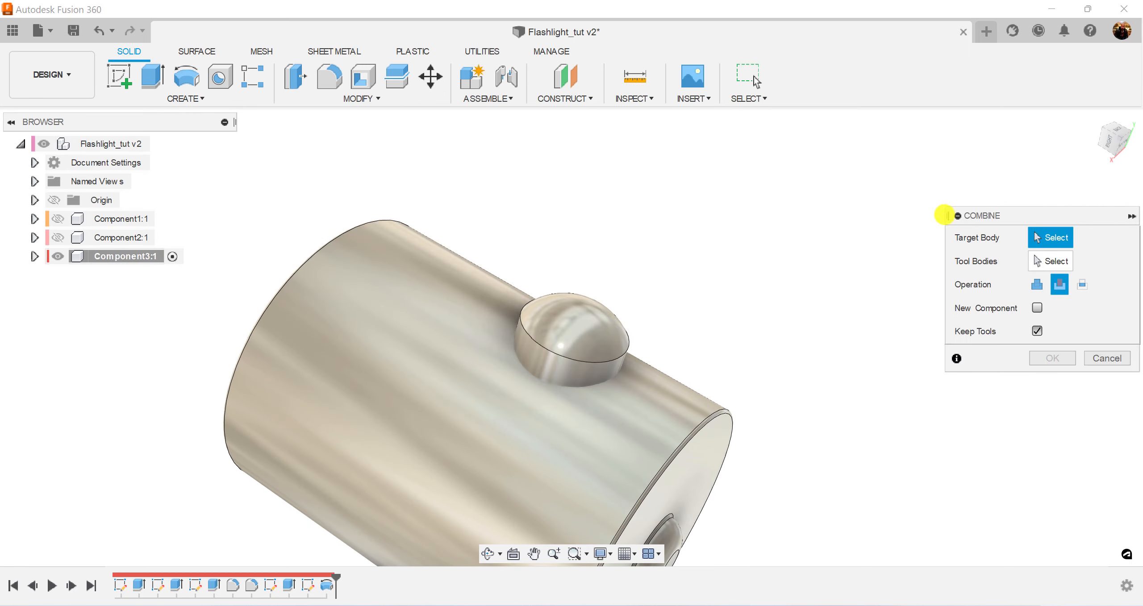
left_click(357, 322)
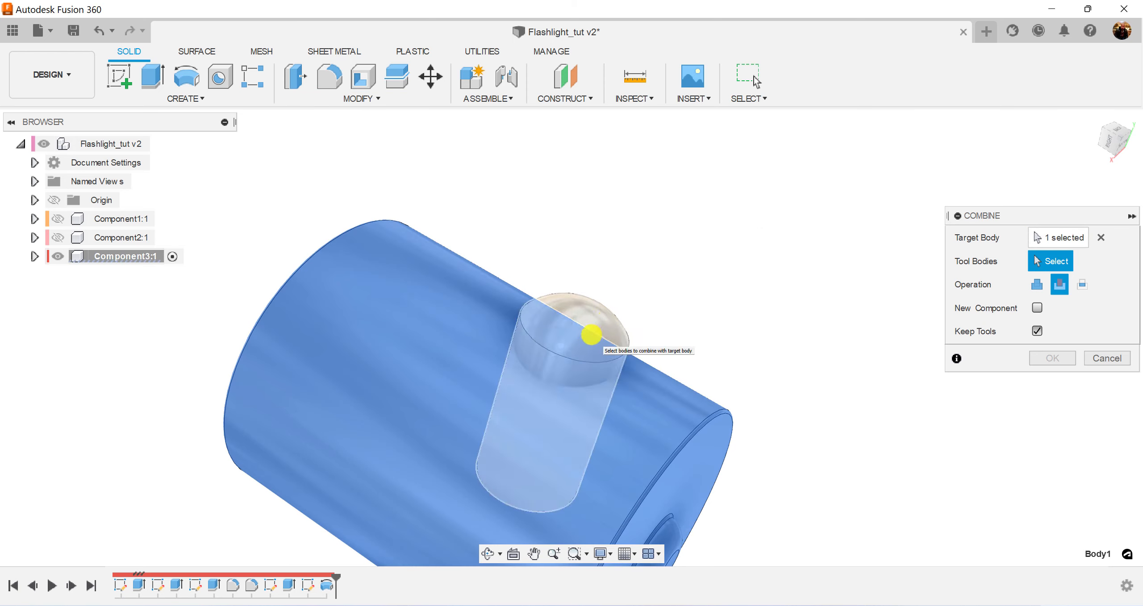
left_click(591, 334)
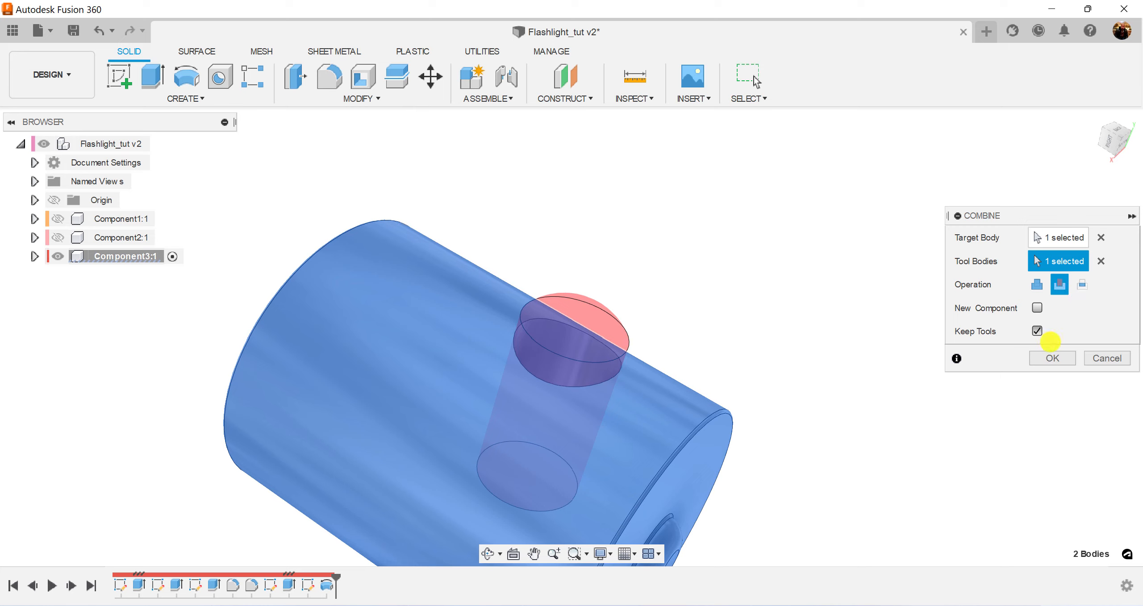
left_click(1060, 361)
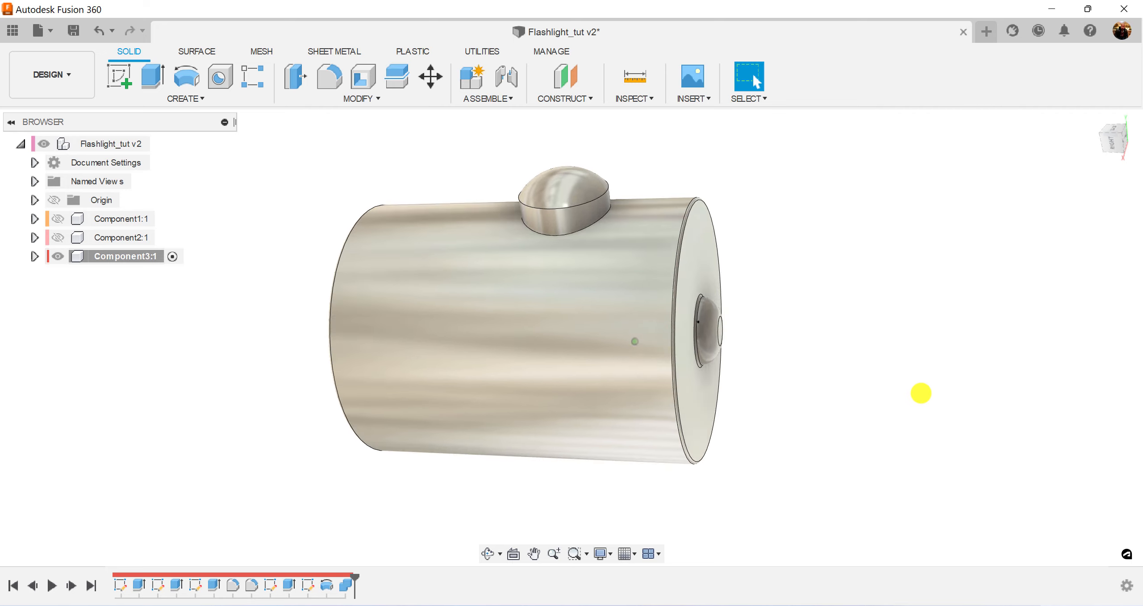
Step: Fillet the button's dome base edge and the cylinder's opening edge around the button with a 0.2 mm radius
left_click(329, 75)
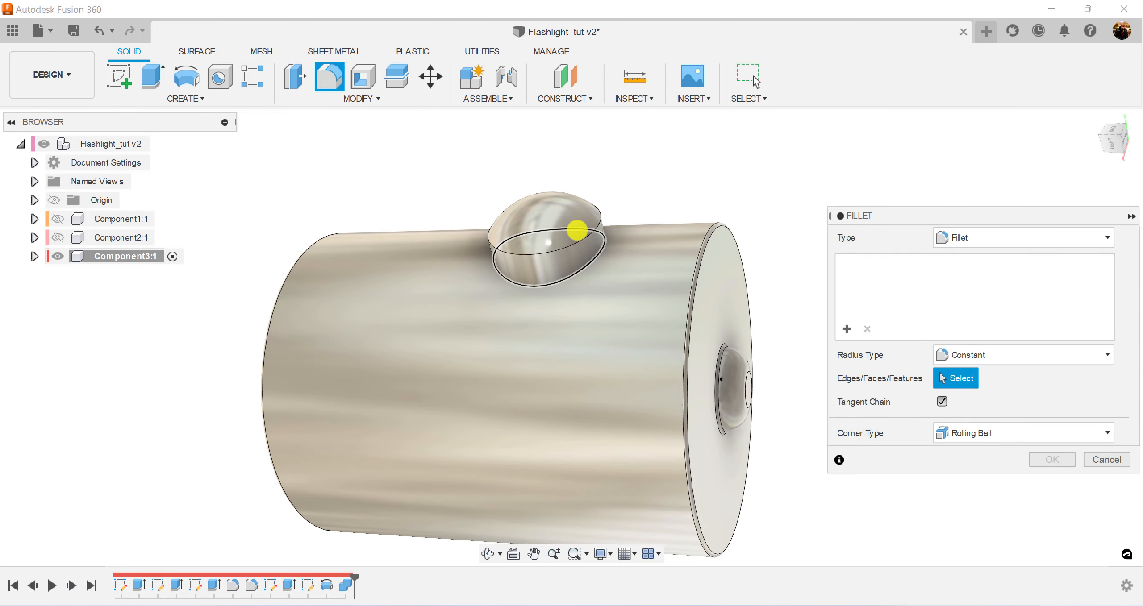
left_click(590, 236)
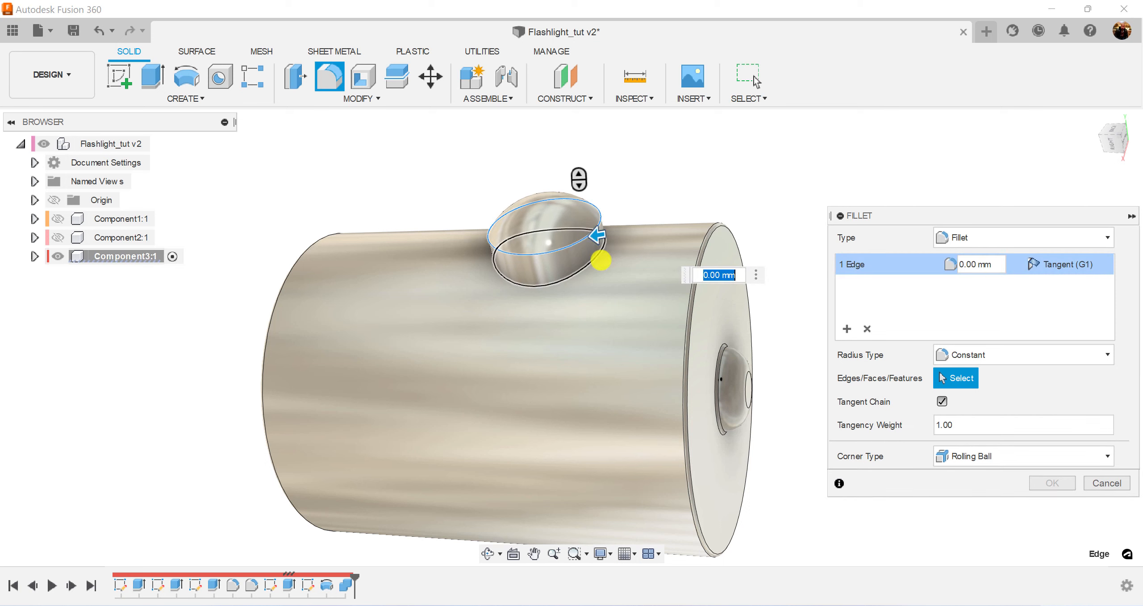
left_click(599, 258)
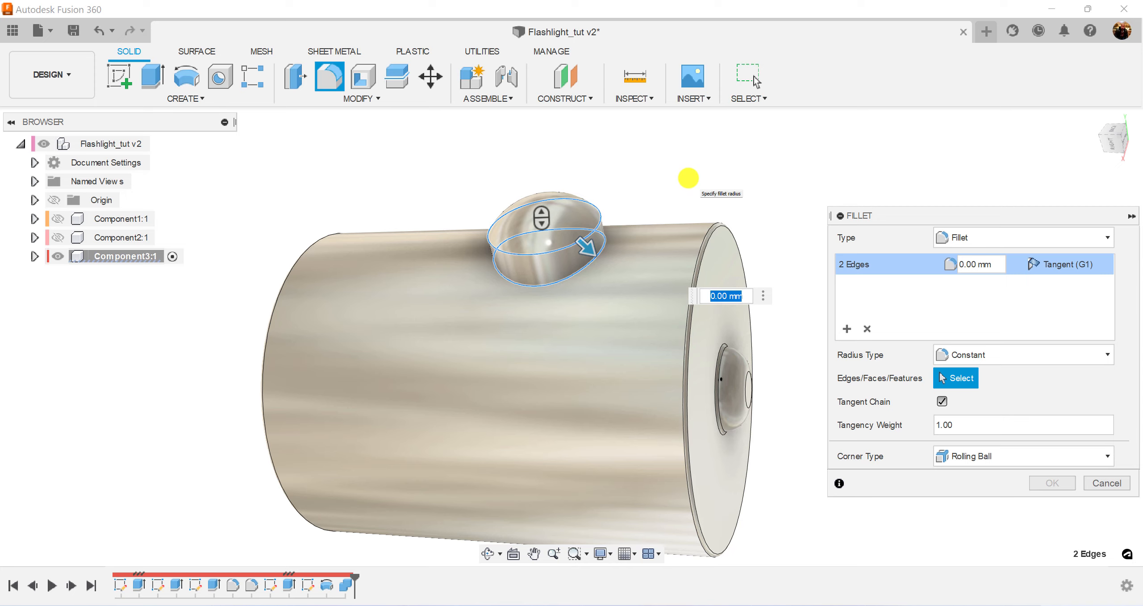
key("Return")
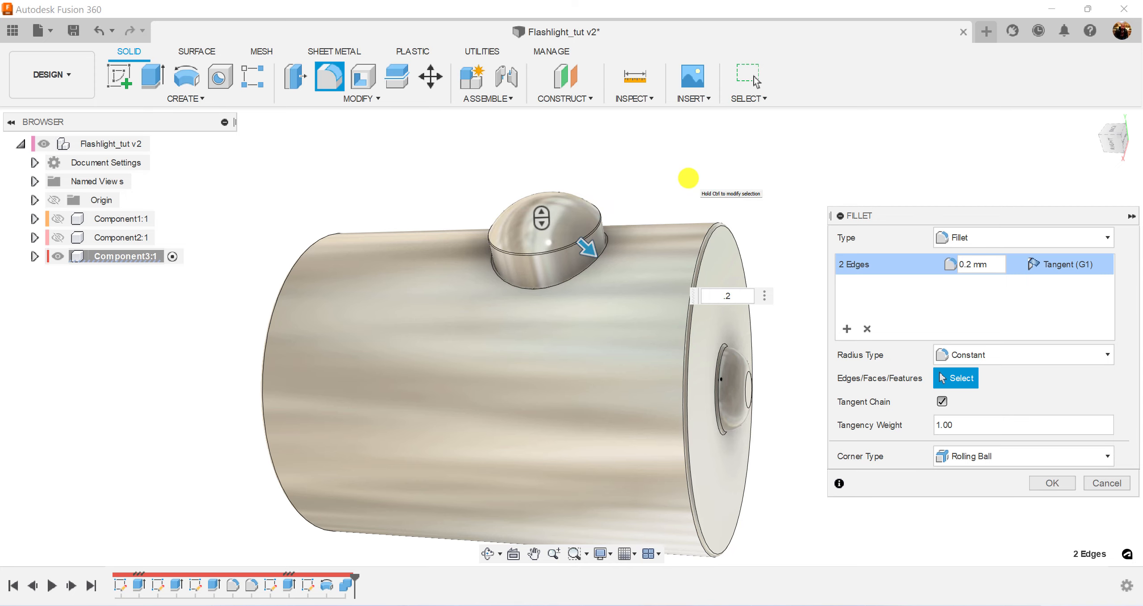
left_click(1051, 484)
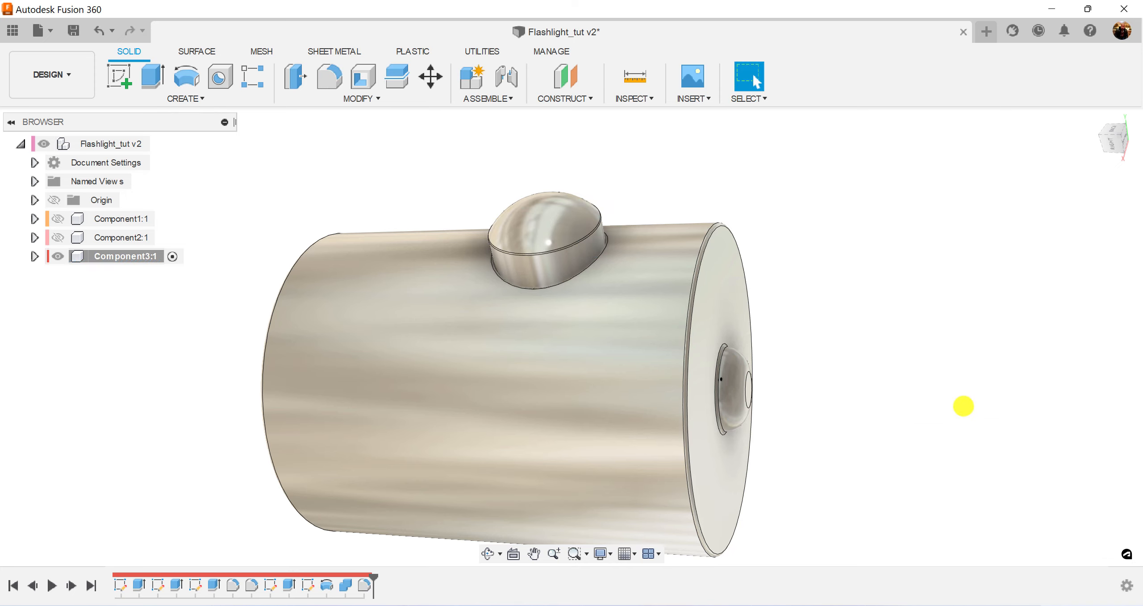